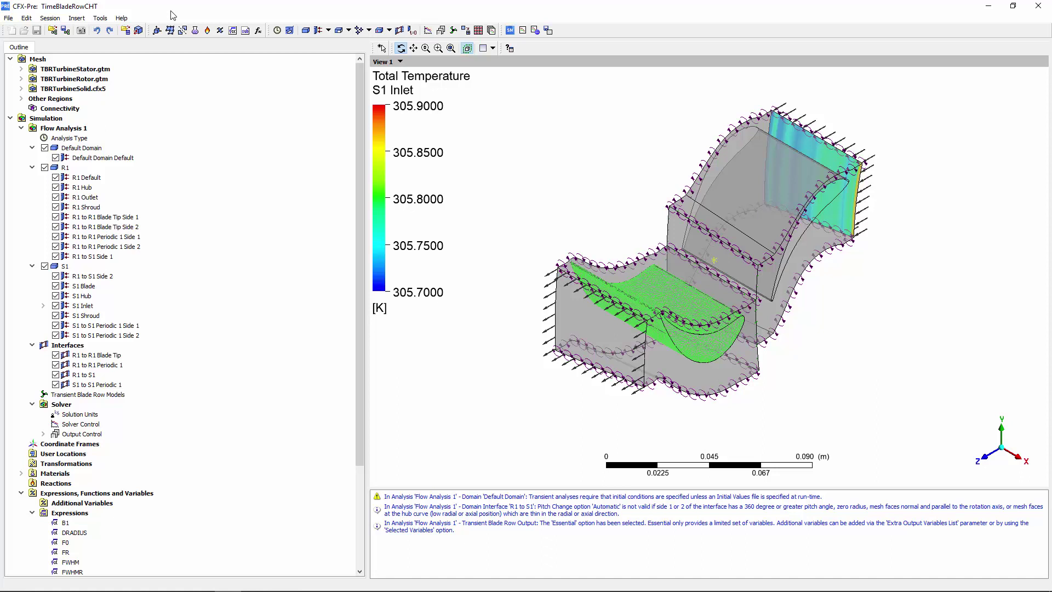
- Rename the default domain to Rotor Solid Blade and make it a rotating solid domain
right_click(97, 148)
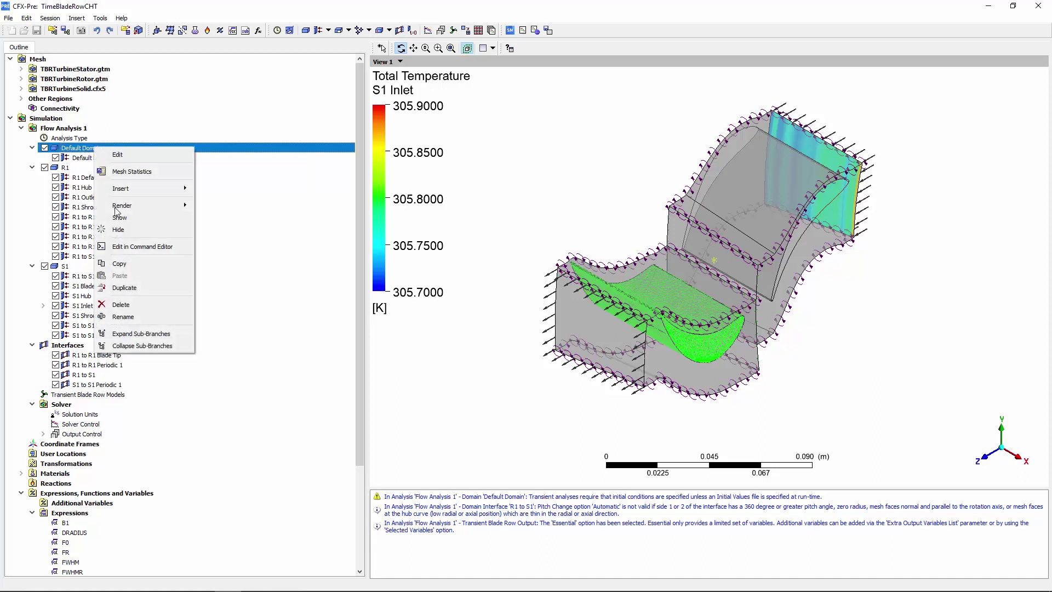
click(127, 316)
text(Rotor)
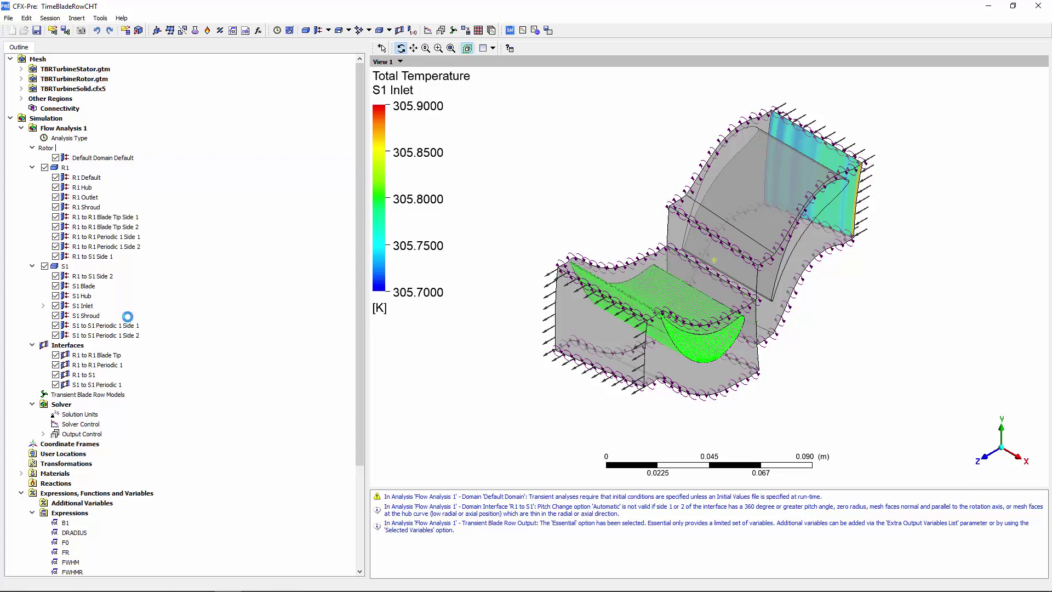
text( Solid Blade)
key(Return)
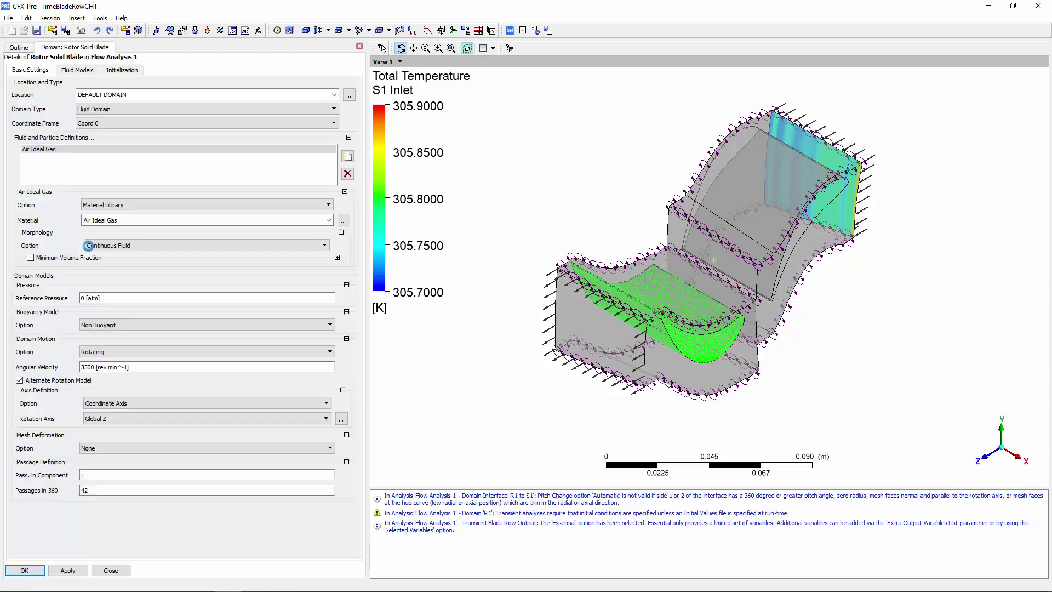
click(115, 109)
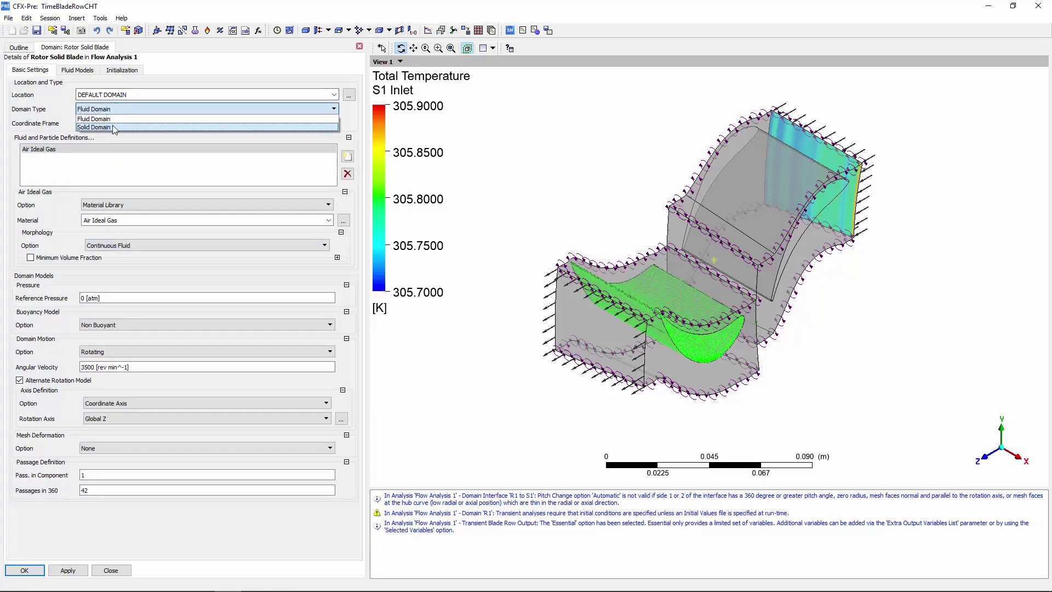
click(114, 128)
click(105, 287)
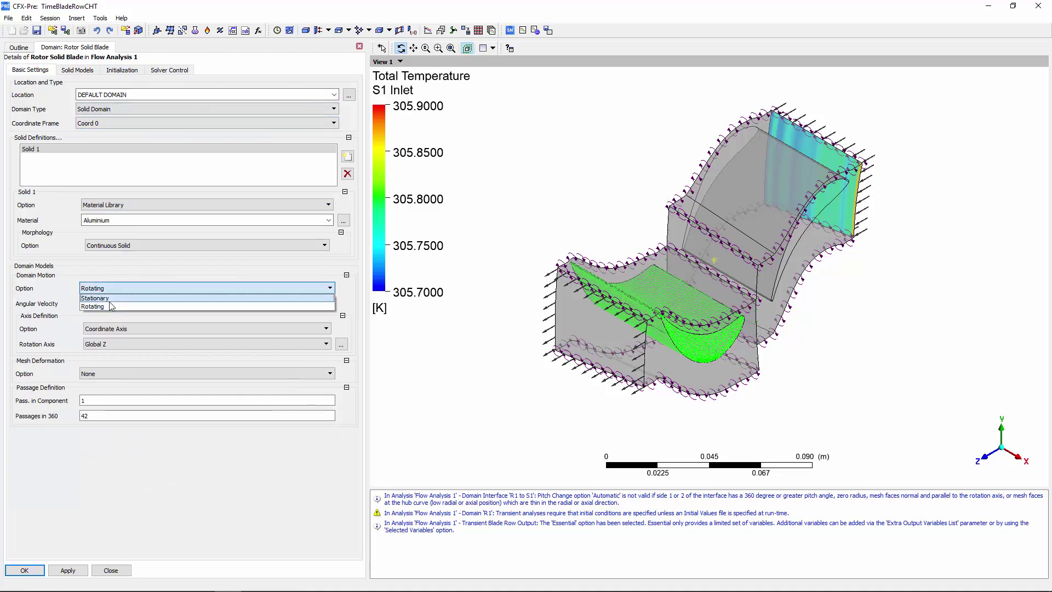
click(107, 310)
click(105, 307)
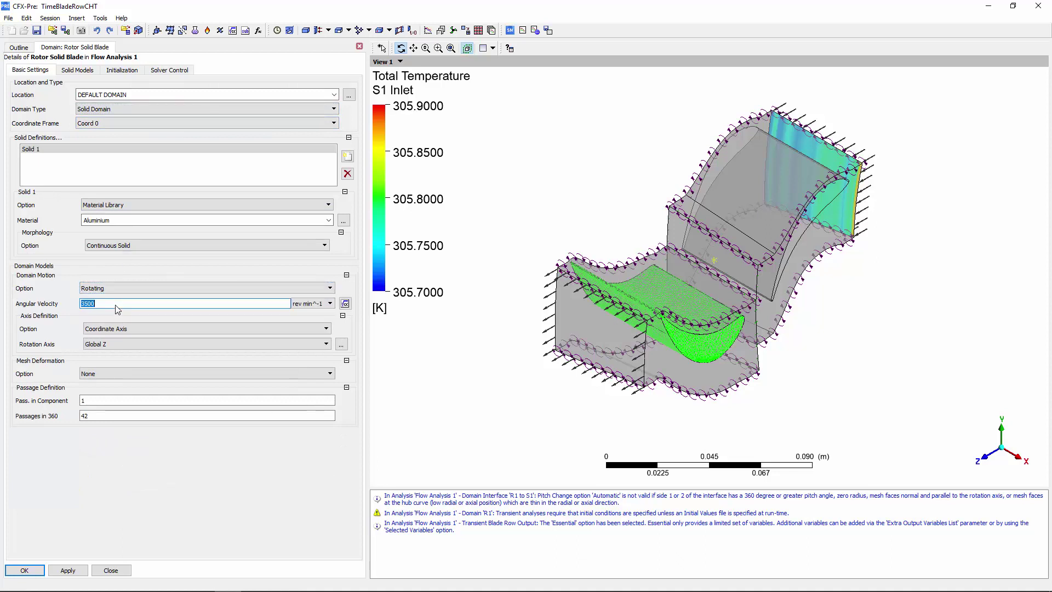
click(110, 400)
- Initialise the domain at 300 K and enable domain solver control with timescale factor 1e6
click(122, 70)
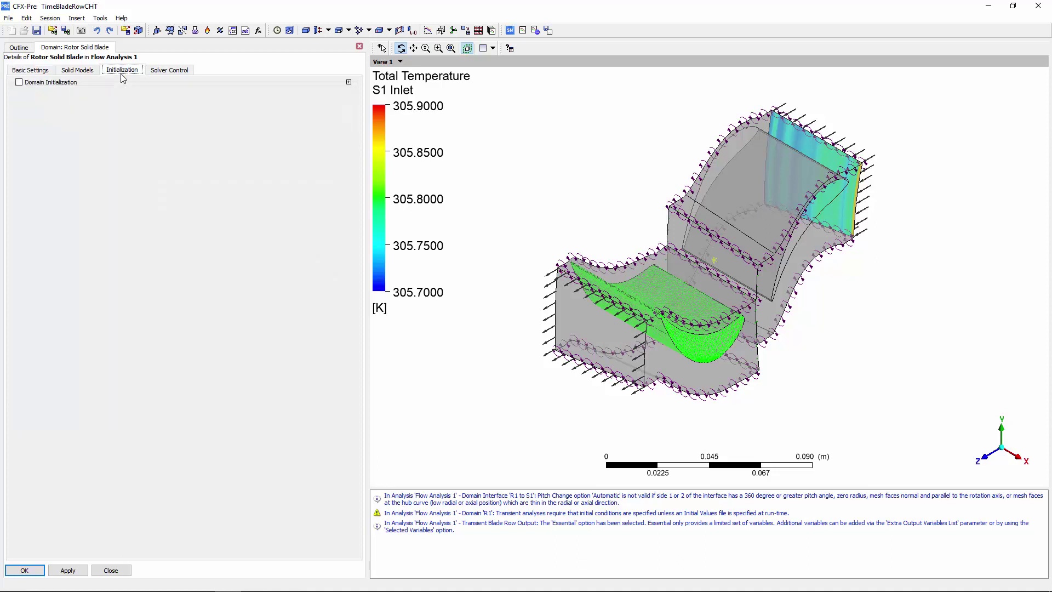
click(50, 83)
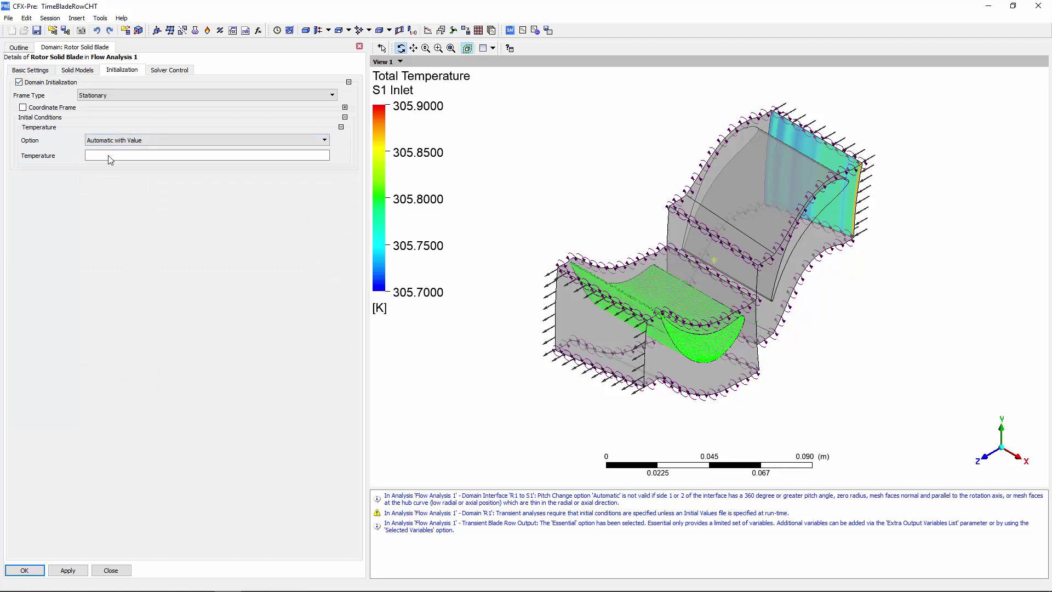
click(110, 157)
text(300)
click(169, 71)
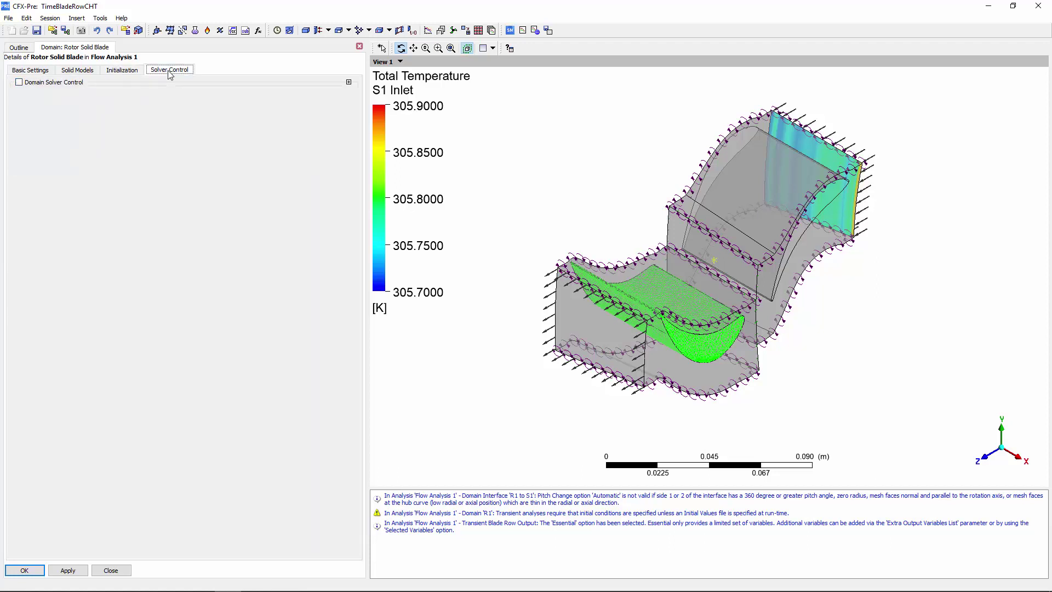
click(61, 83)
click(108, 122)
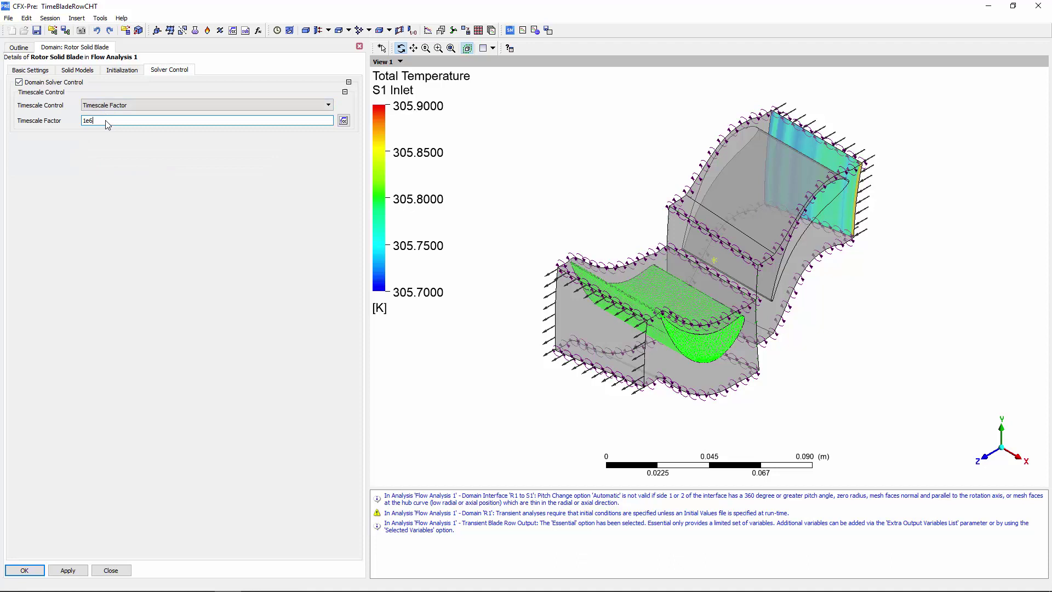
click(25, 570)
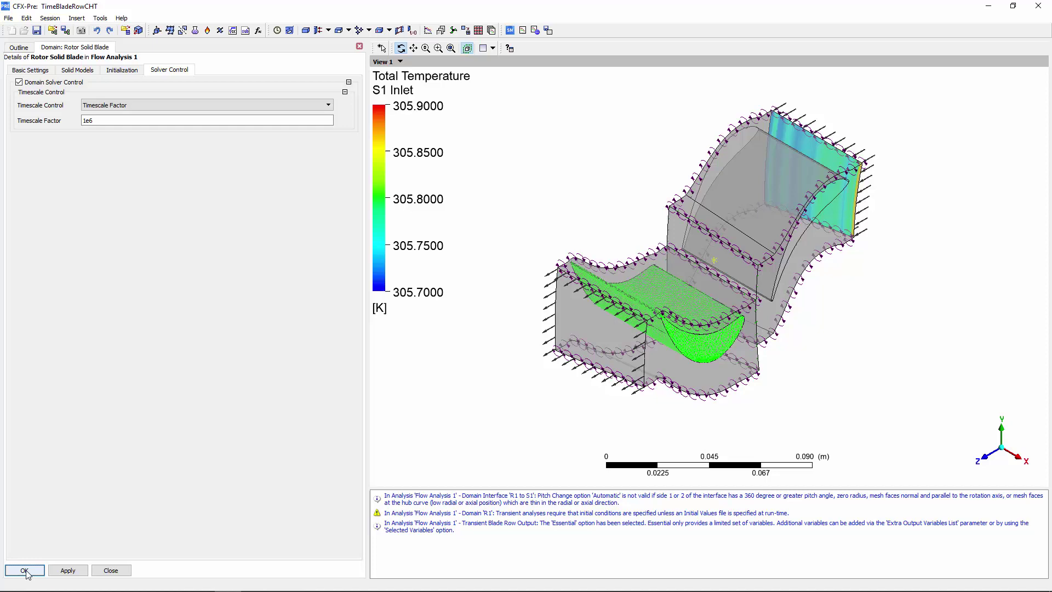
- Apply the solid domain, then insert a Fluid Solid domain interface named CHT Interface
click(25, 570)
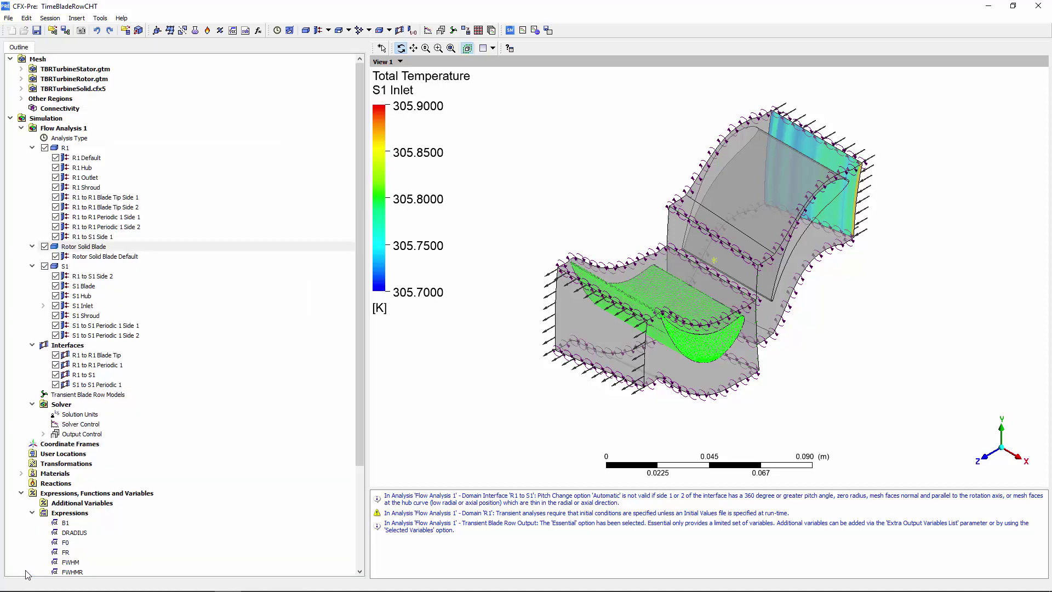
right_click(77, 345)
mouse_move(91, 353)
click(195, 355)
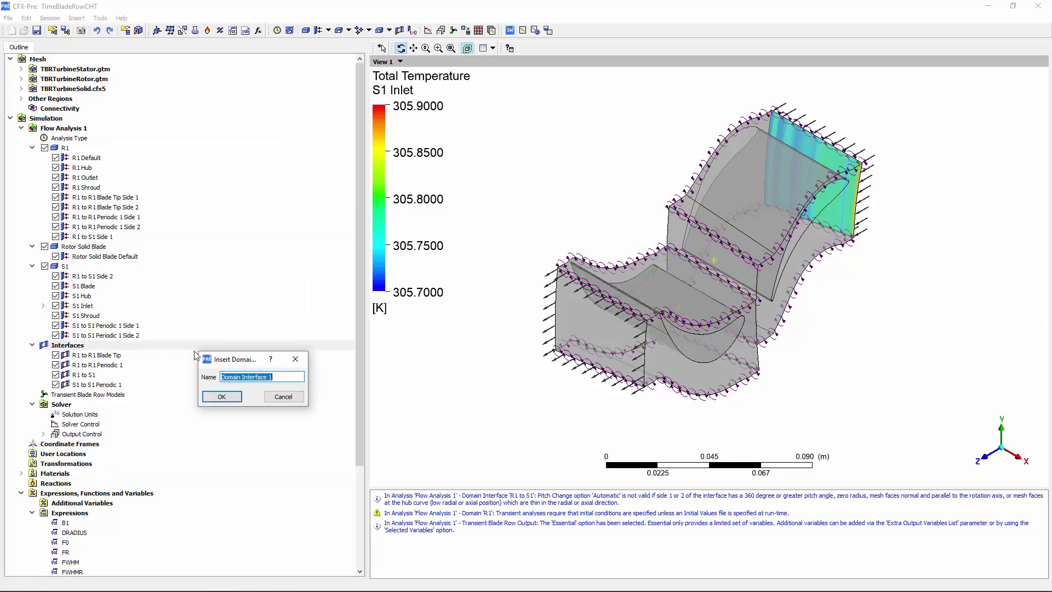
text(CHT)
key(Return)
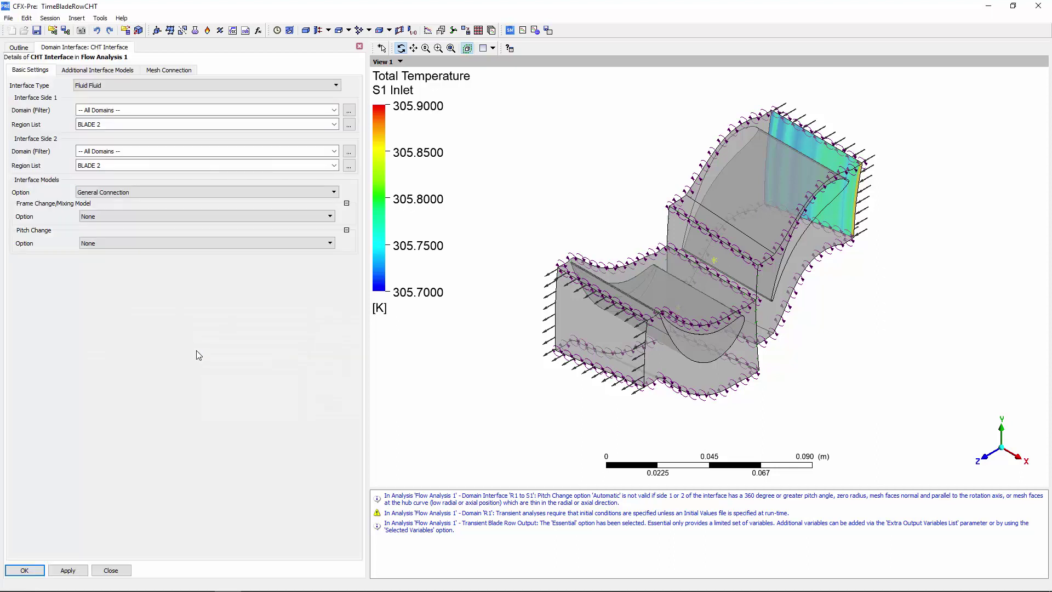
click(121, 86)
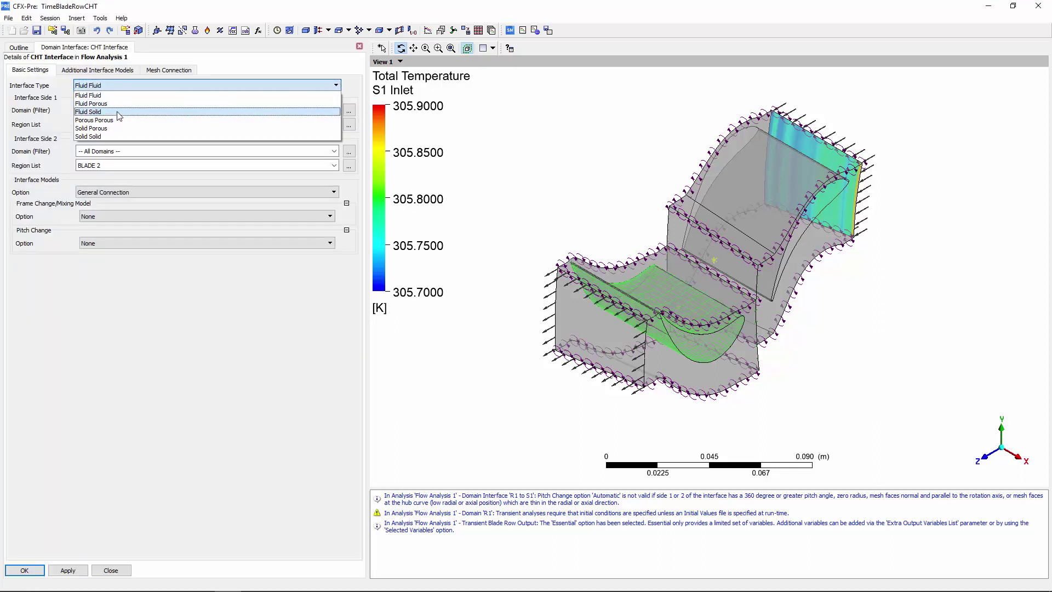
click(120, 111)
- Set side 1 to Rotor Solid Blade's blade regions, with Frozen Rotor and no pitch change
click(333, 110)
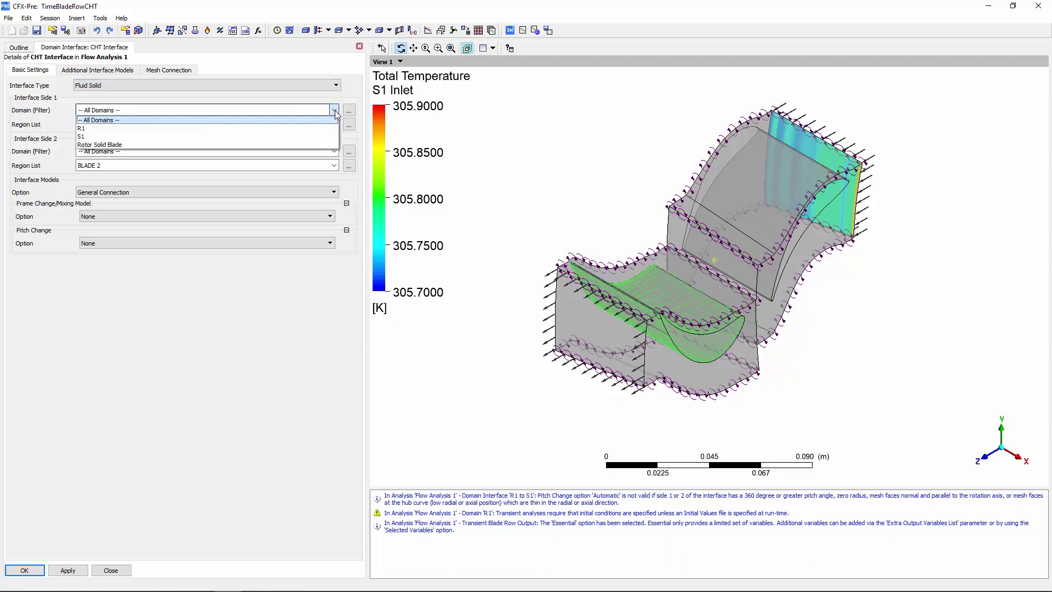
click(296, 145)
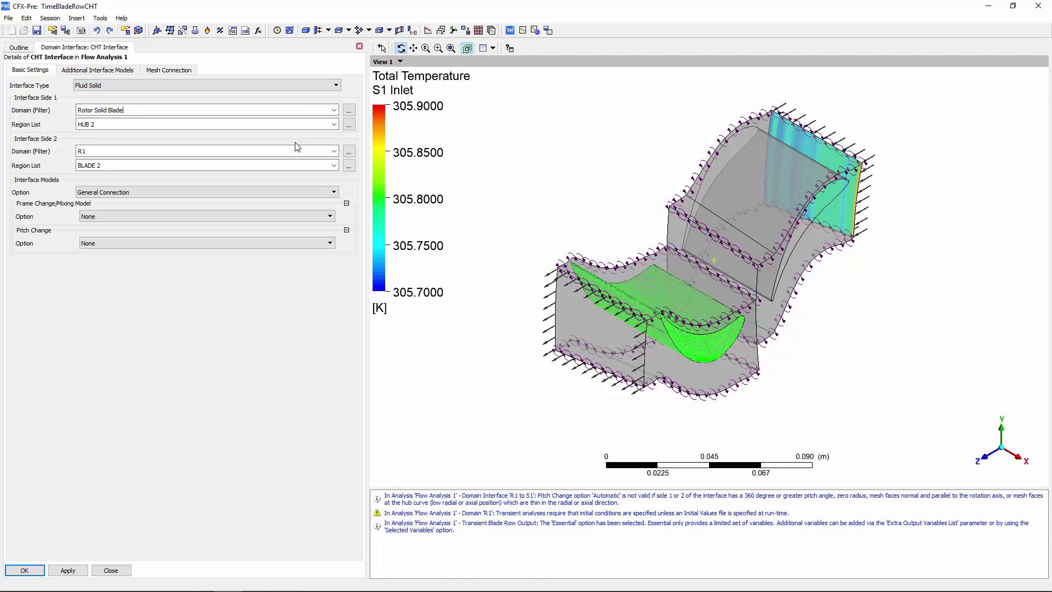
click(349, 125)
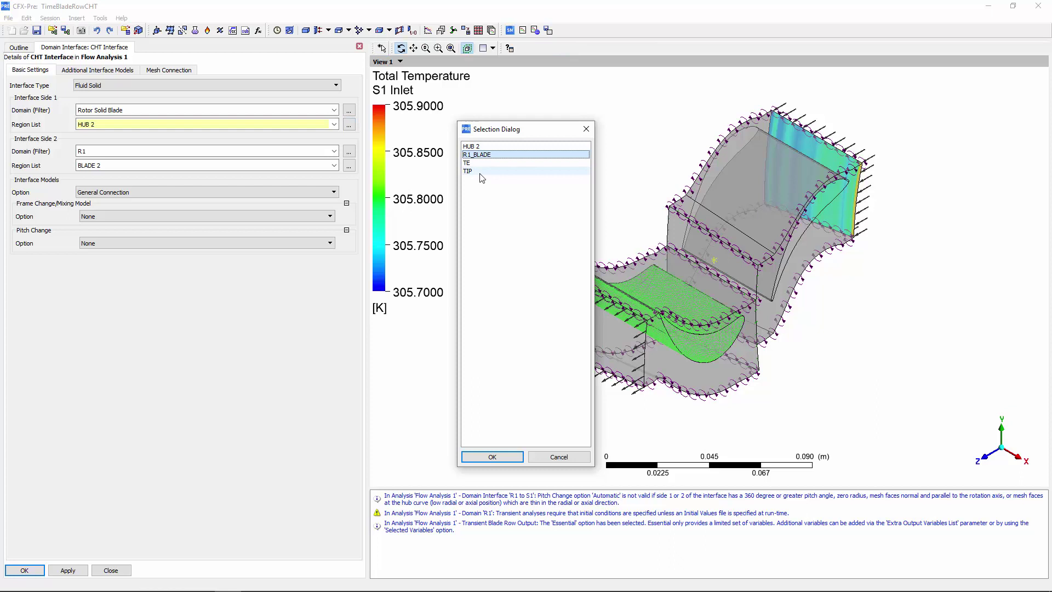
click(491, 457)
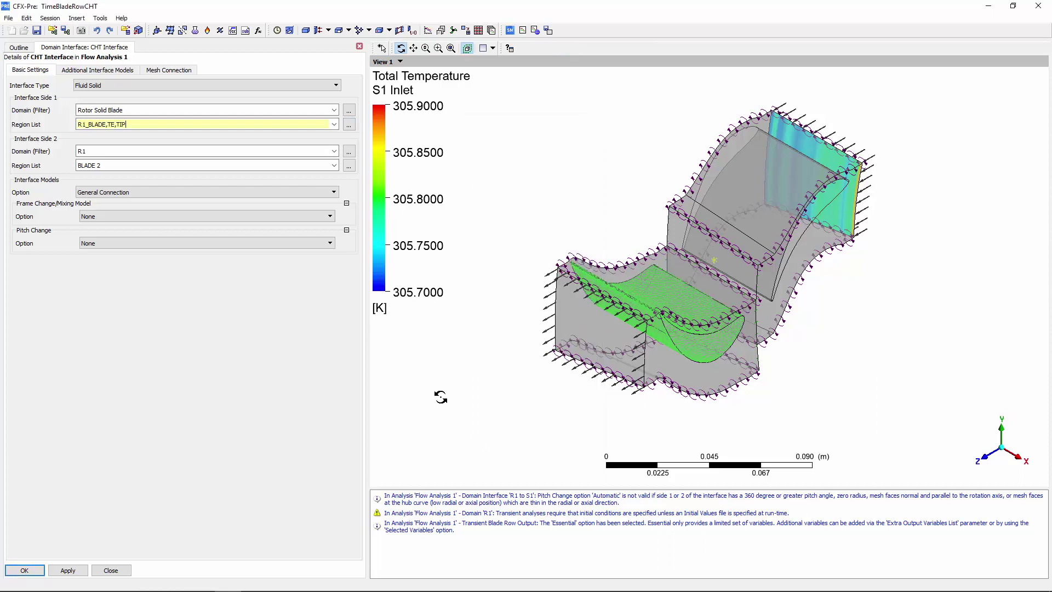
click(324, 217)
click(275, 234)
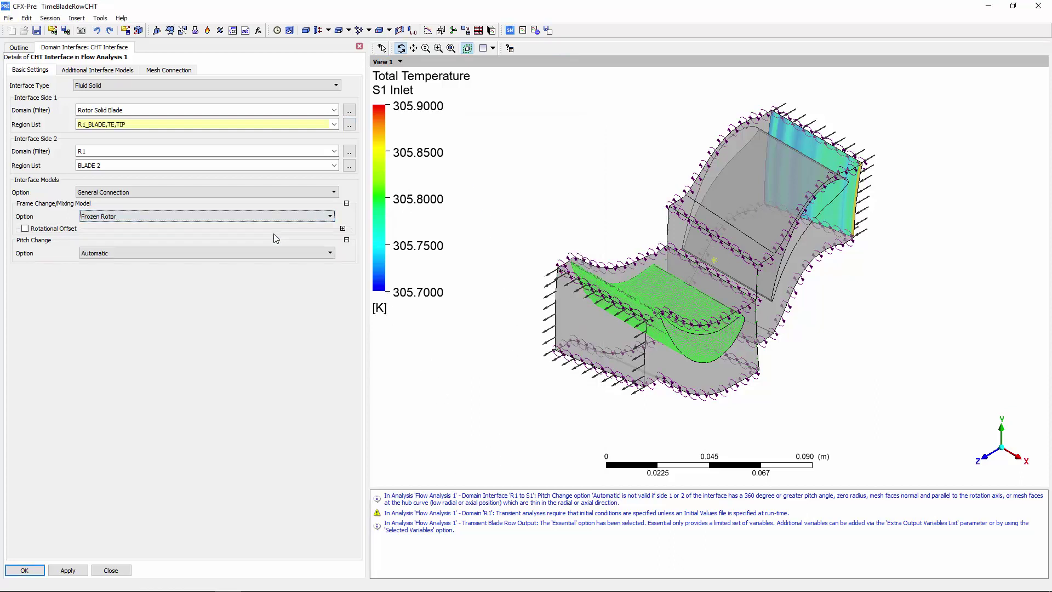
click(266, 253)
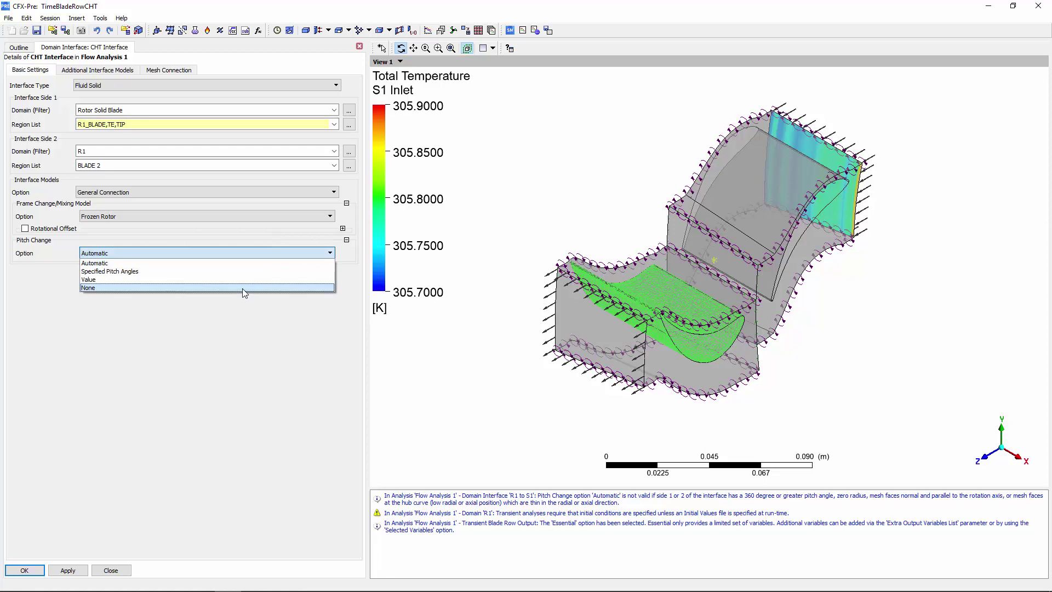
click(245, 290)
click(25, 570)
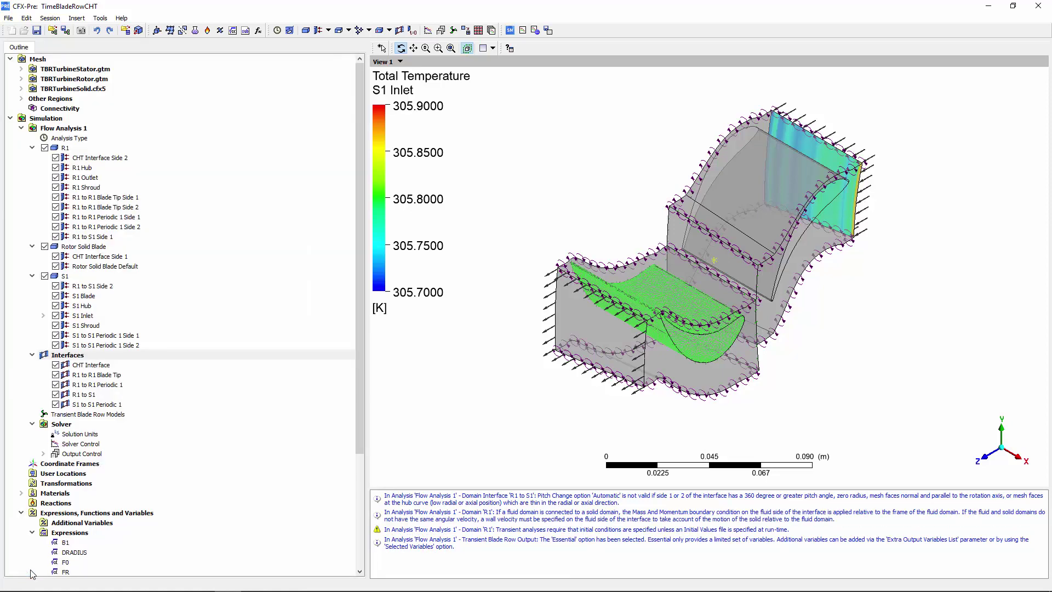
- Start the solver run using TimeBladeRowIni_001.res as the initial values file
click(509, 30)
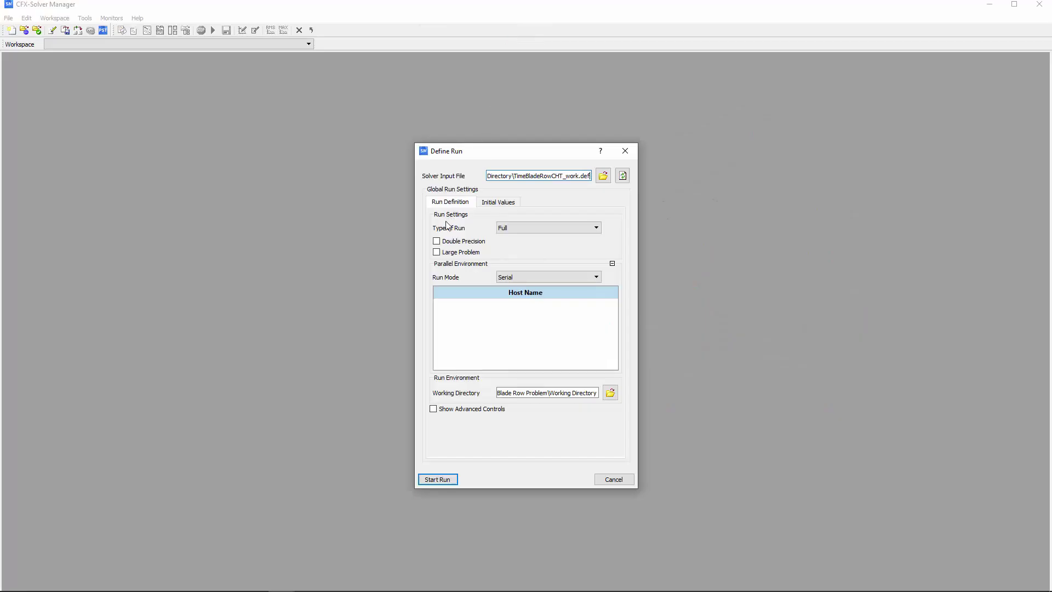
click(497, 203)
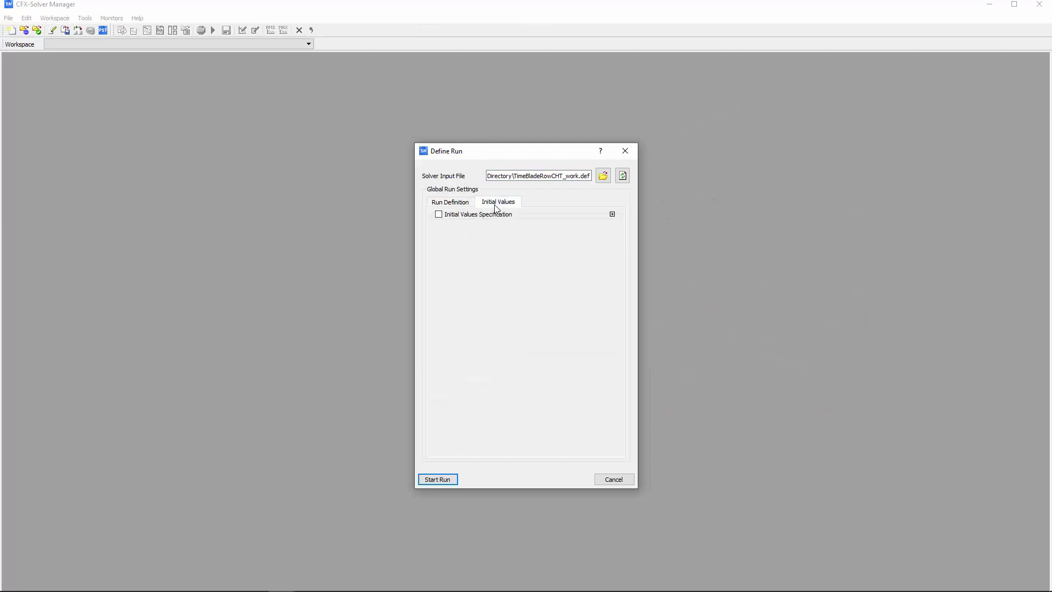
click(459, 216)
click(603, 294)
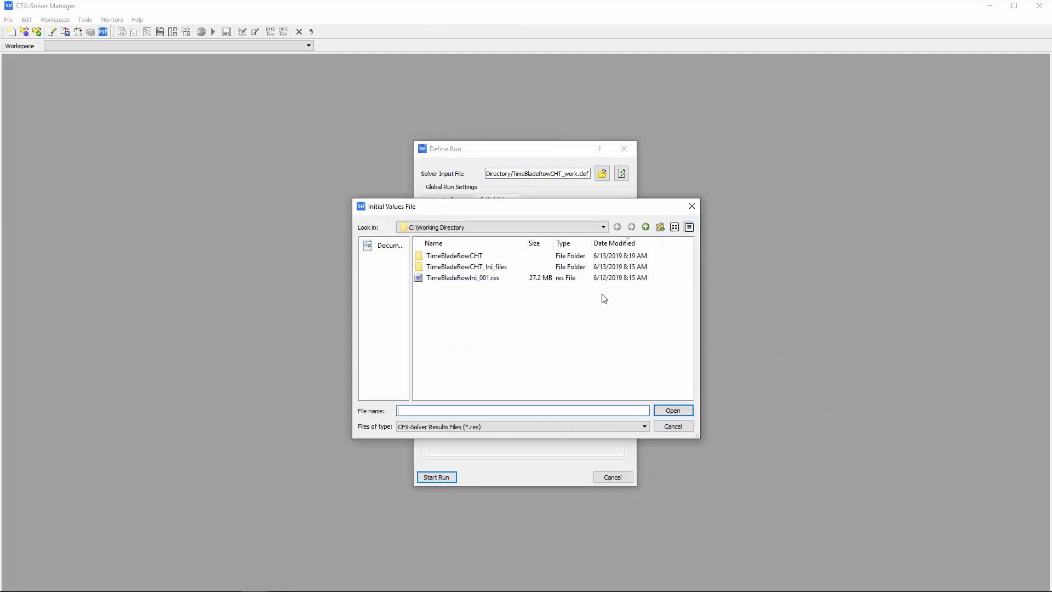
double_click(521, 280)
click(454, 478)
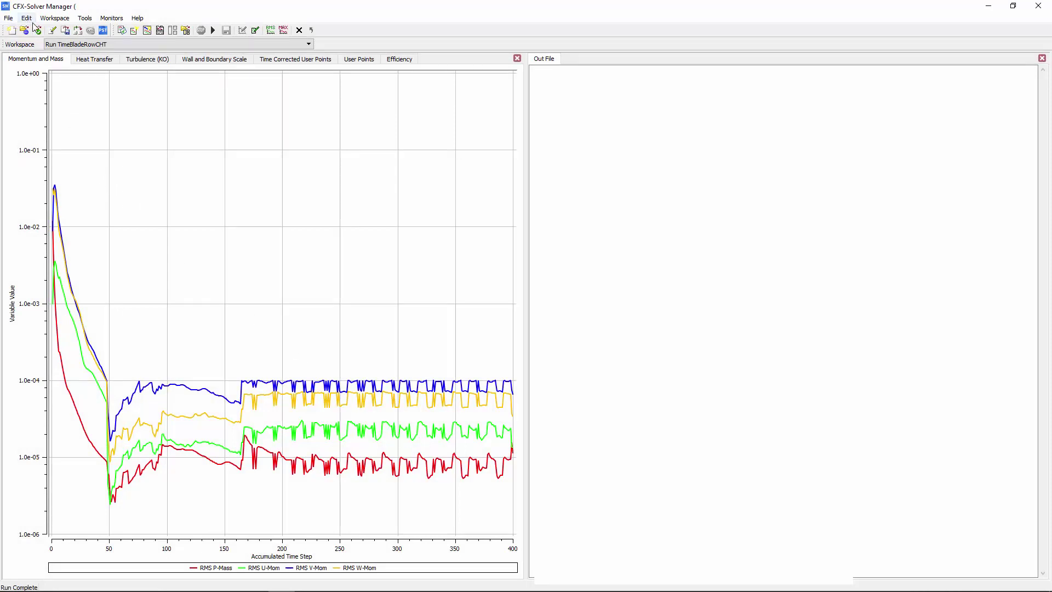
- Create Plane 1 as a YZ plane at X = -0.27 m
click(102, 30)
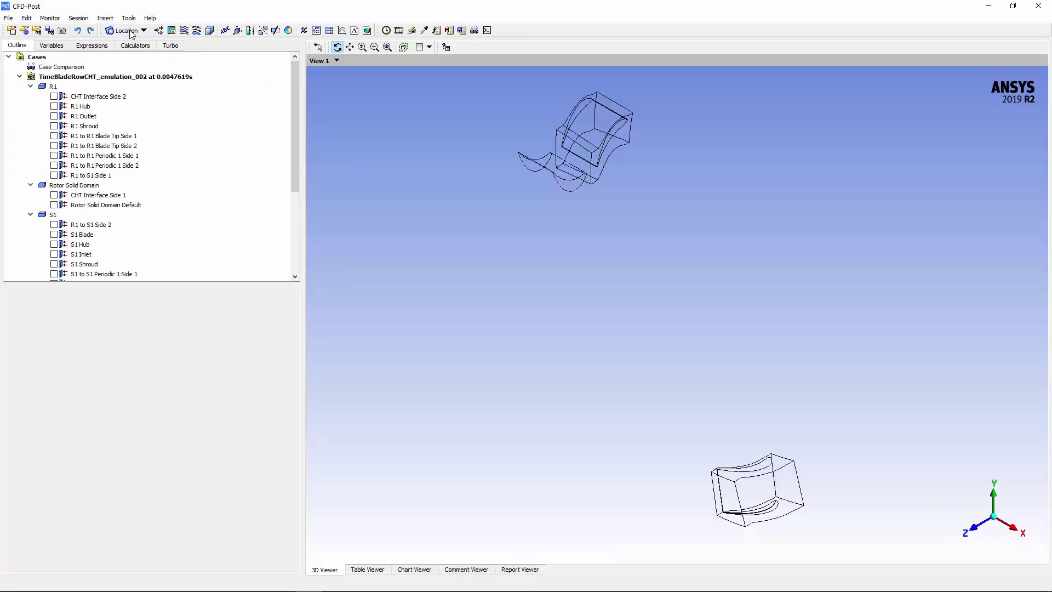
click(138, 30)
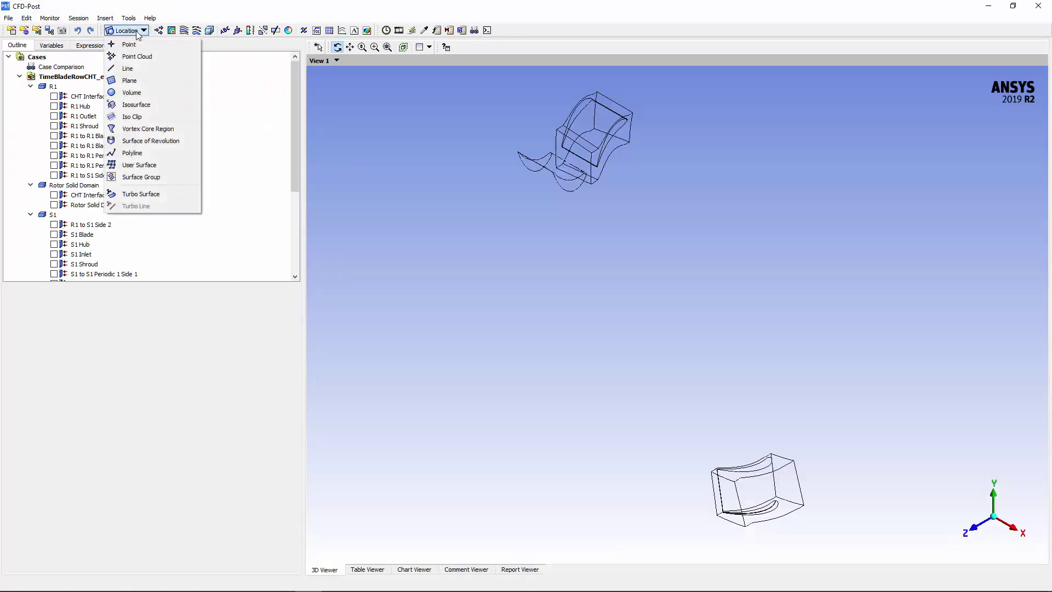
click(138, 80)
click(164, 124)
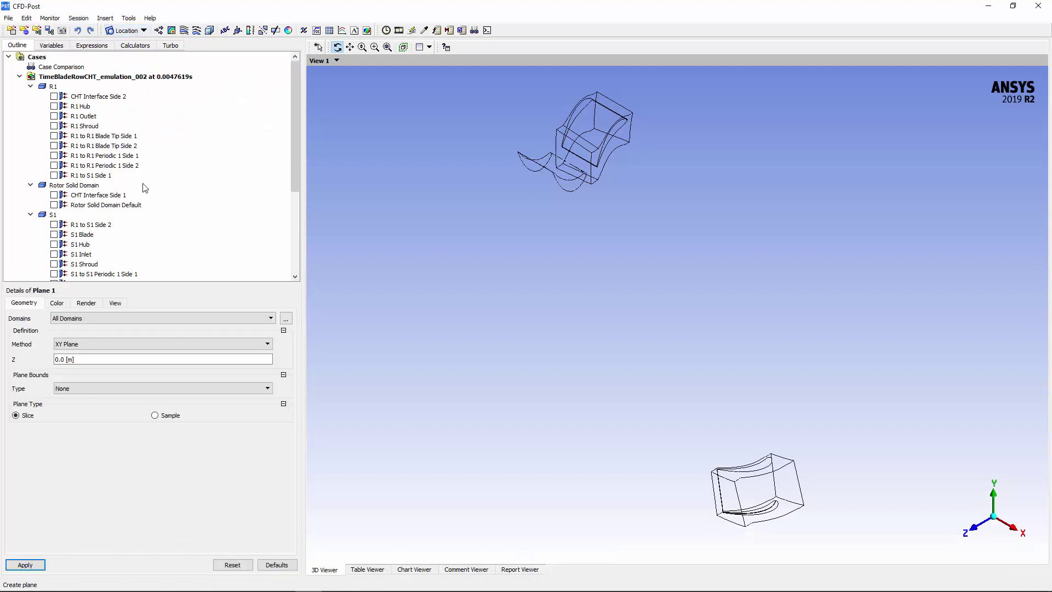
click(114, 343)
click(104, 357)
click(103, 359)
text(-0.27)
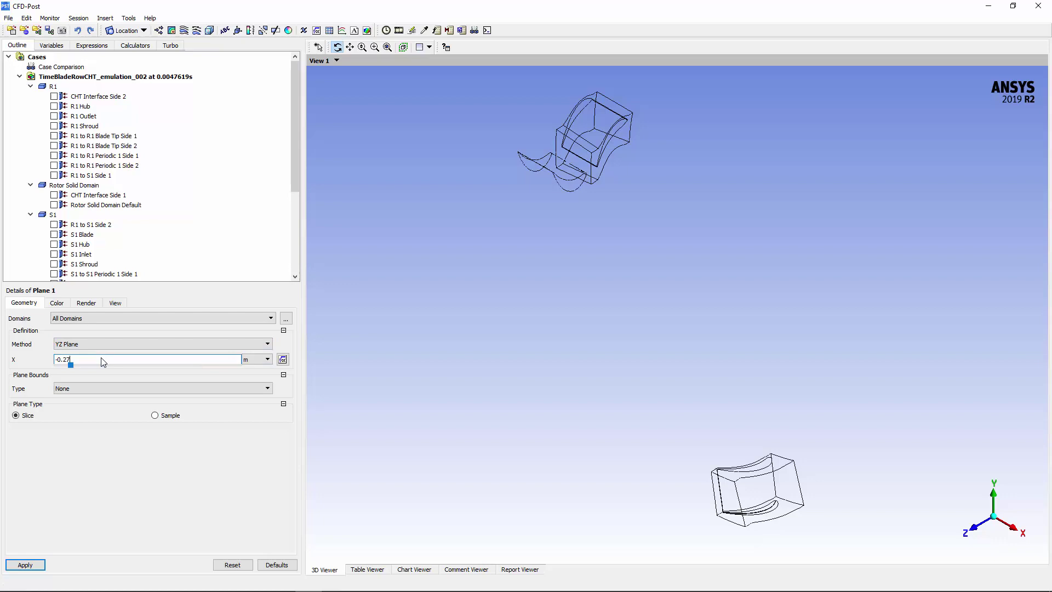
click(26, 564)
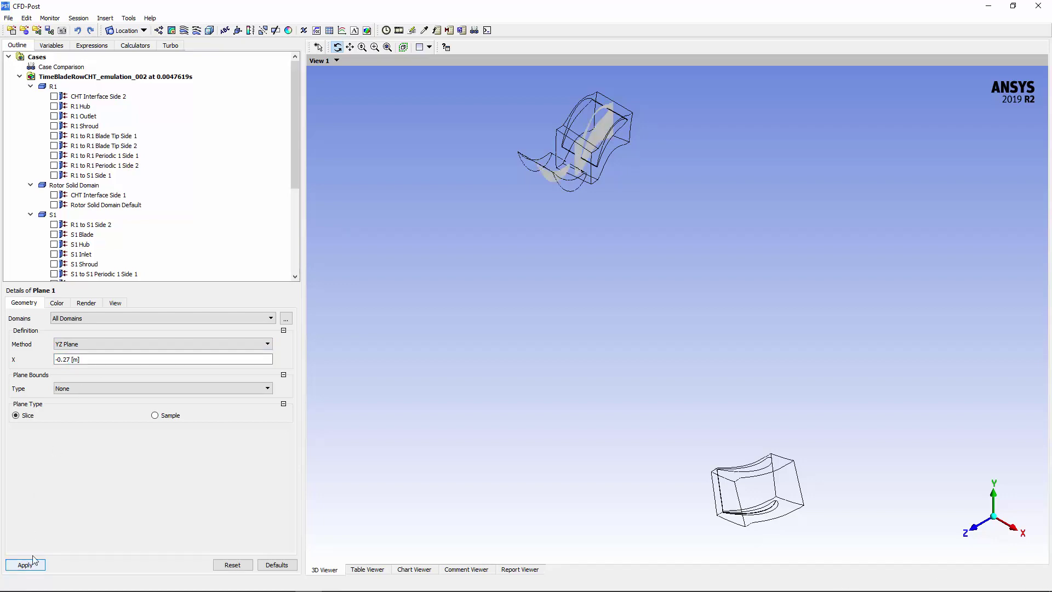
- Load the first timestep, step 0, from the timestep selector
click(385, 30)
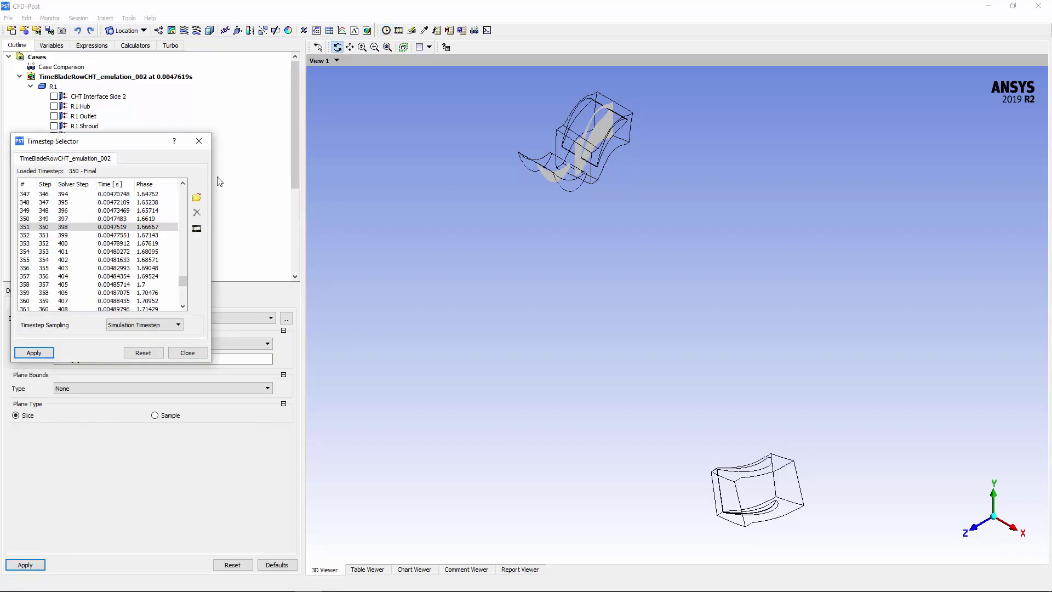
drag(182, 280, 182, 189)
double_click(129, 194)
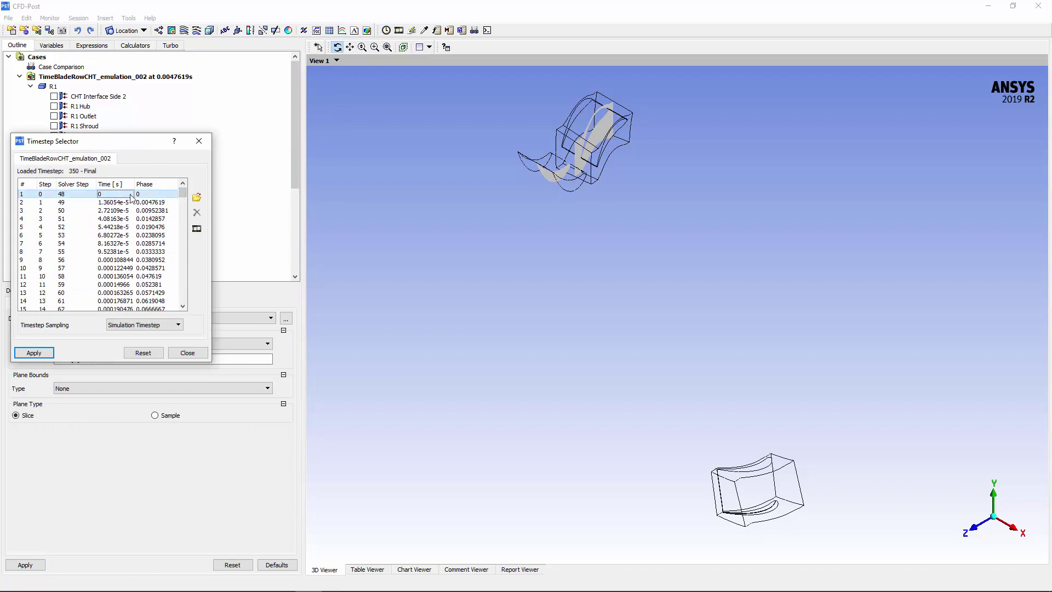
click(199, 141)
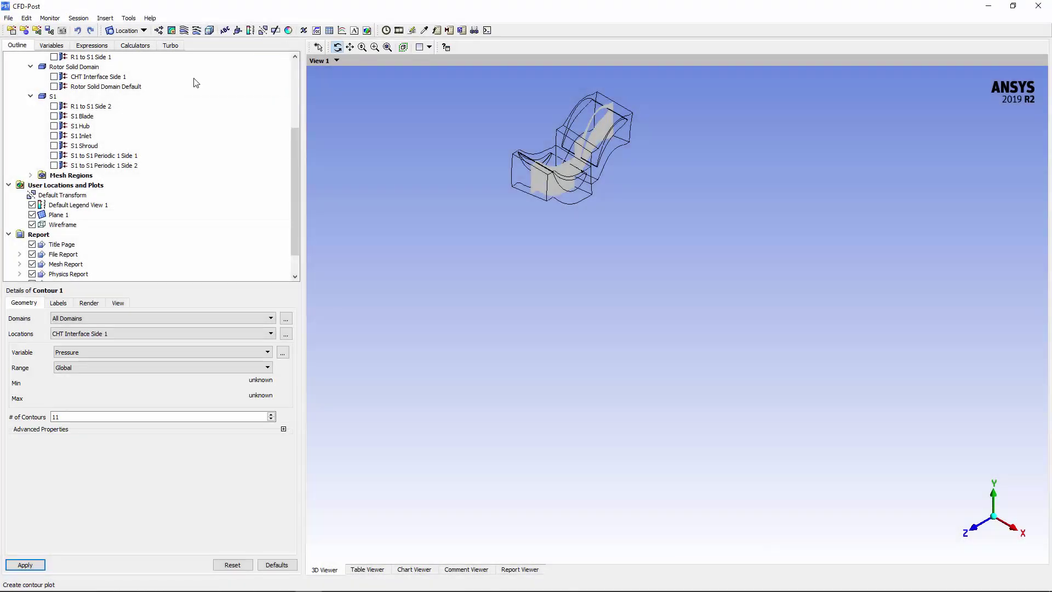
- Contour Temperature.Trnavg on Plane 1 in Rotor Solid Domain with 31 local-range bands
click(114, 319)
click(100, 336)
click(101, 338)
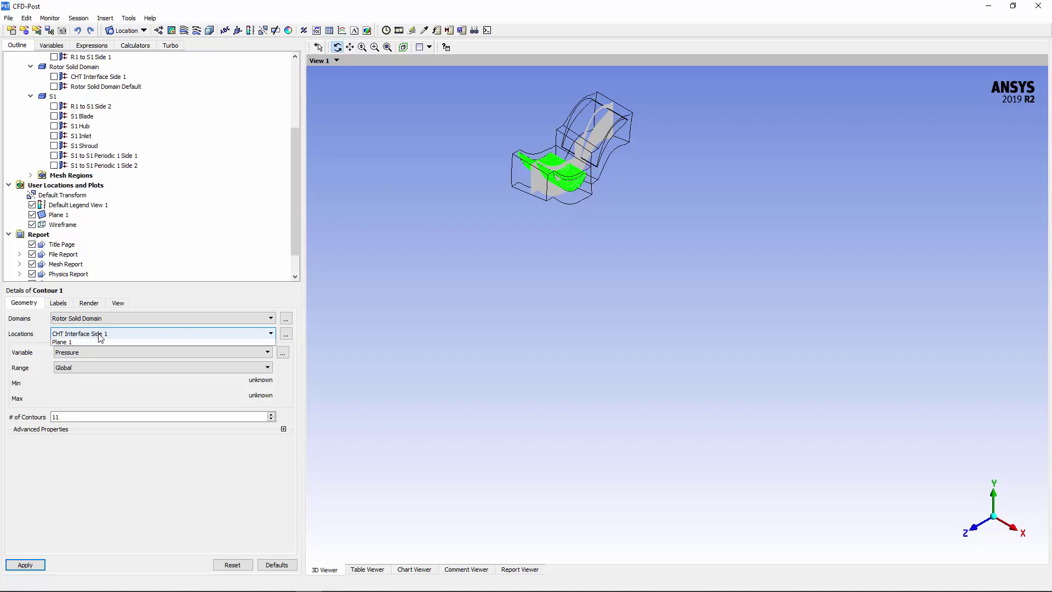
click(101, 344)
click(283, 353)
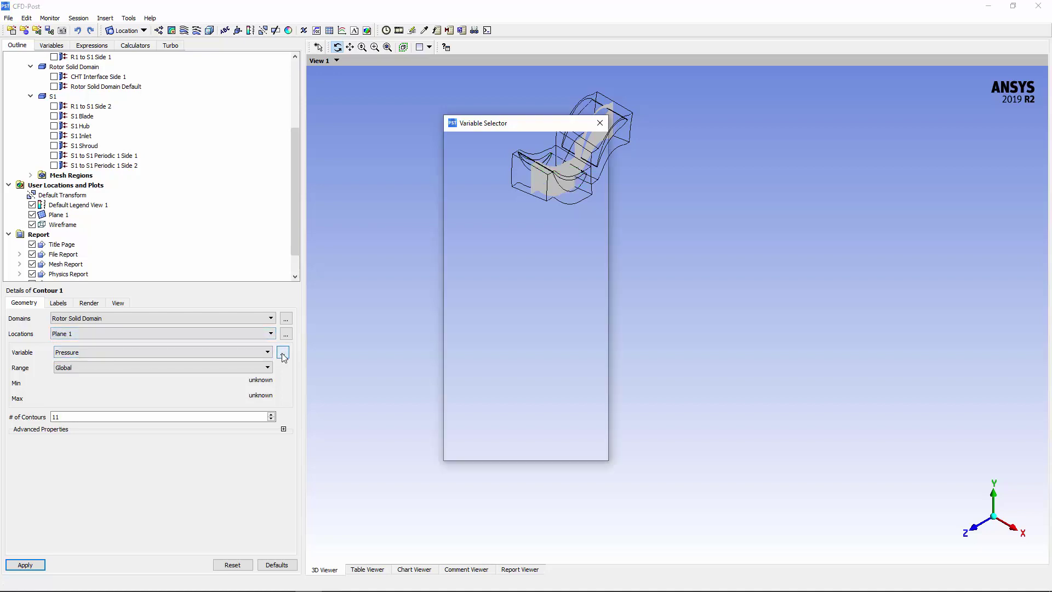
click(475, 299)
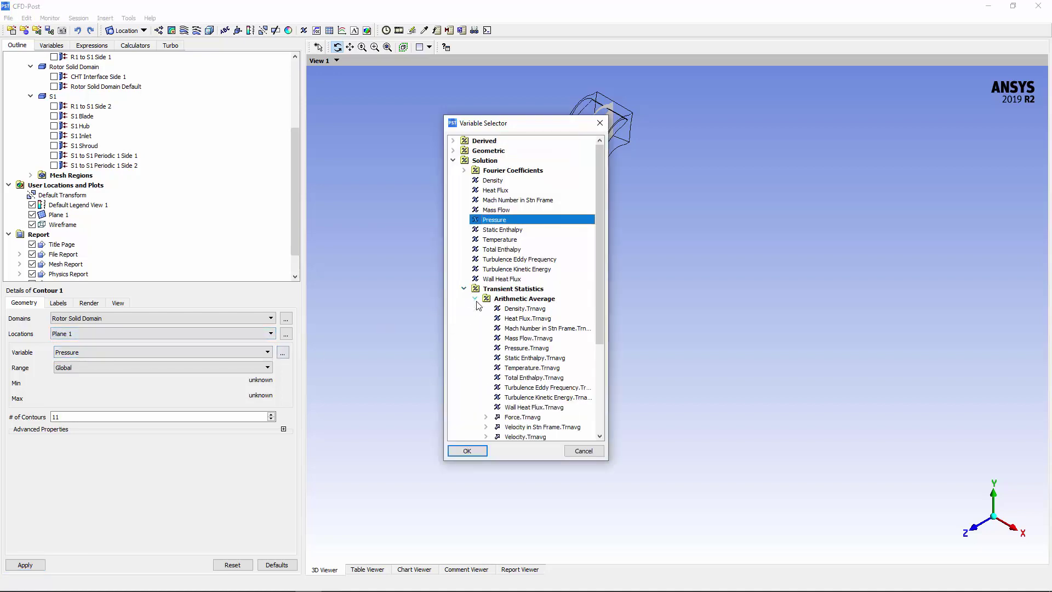
click(526, 368)
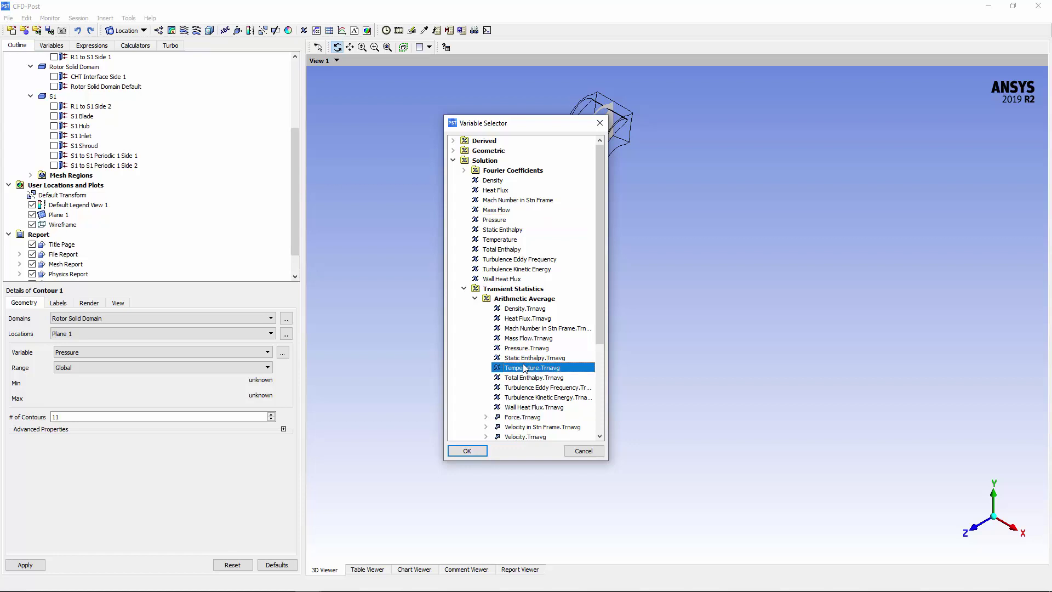
click(471, 449)
click(143, 367)
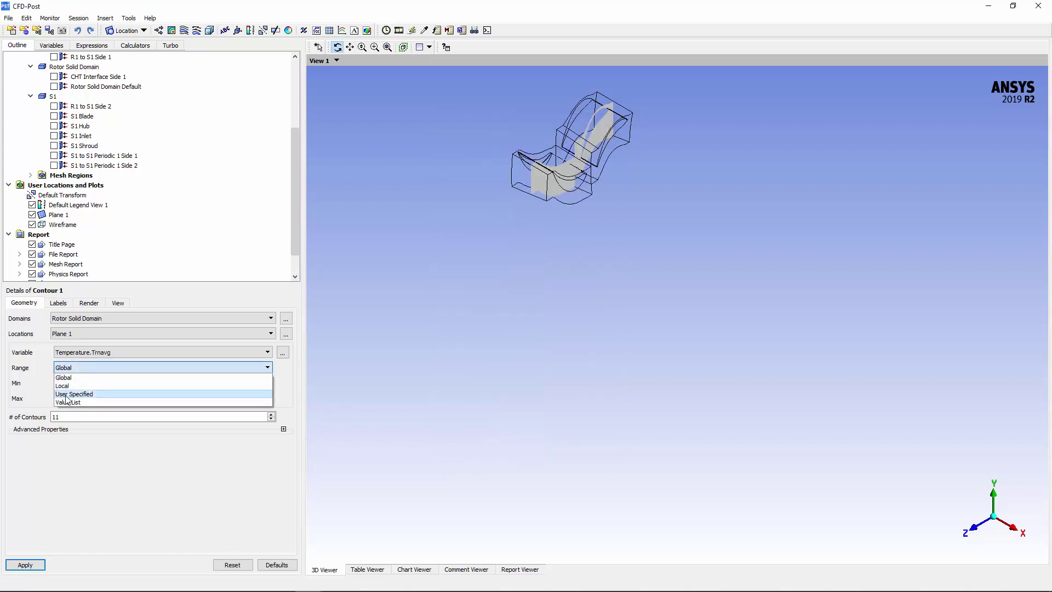
click(63, 386)
double_click(56, 416)
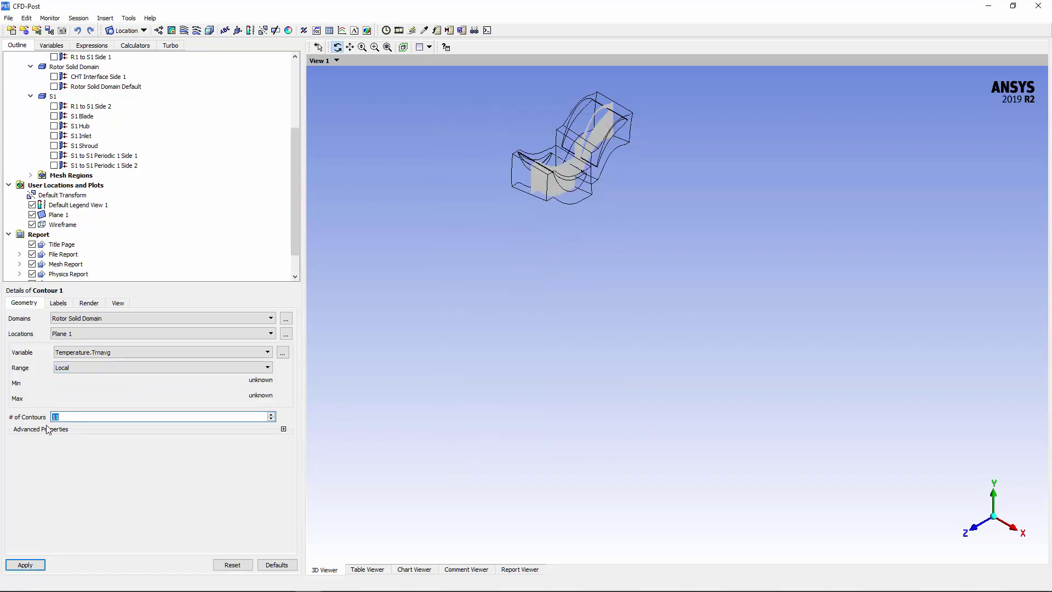
click(27, 564)
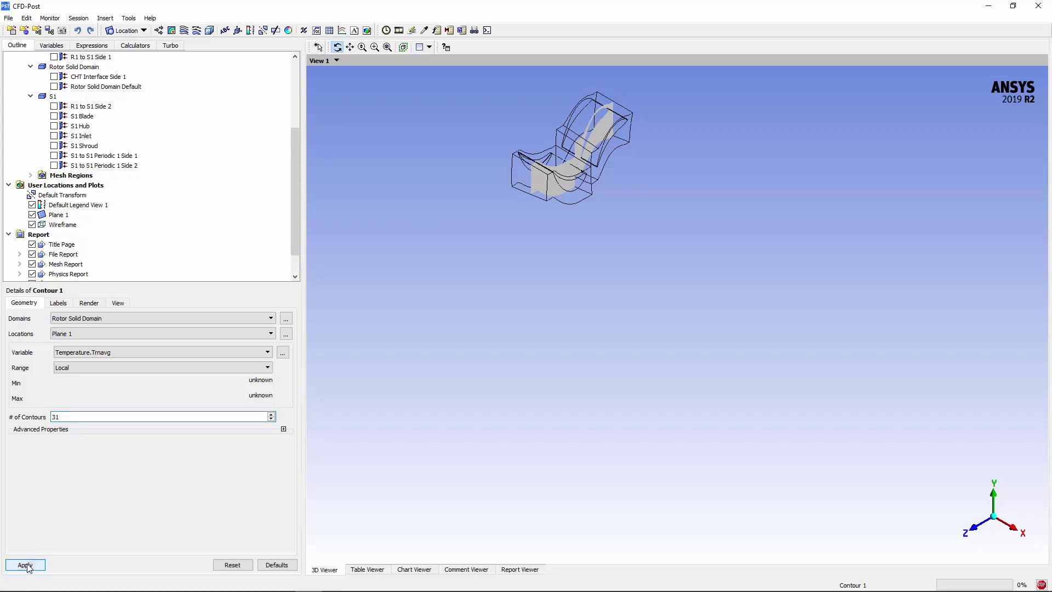
- Hide the wireframe and Plane 1, view along X, and move the contour to CHT Interface Side 1
click(33, 234)
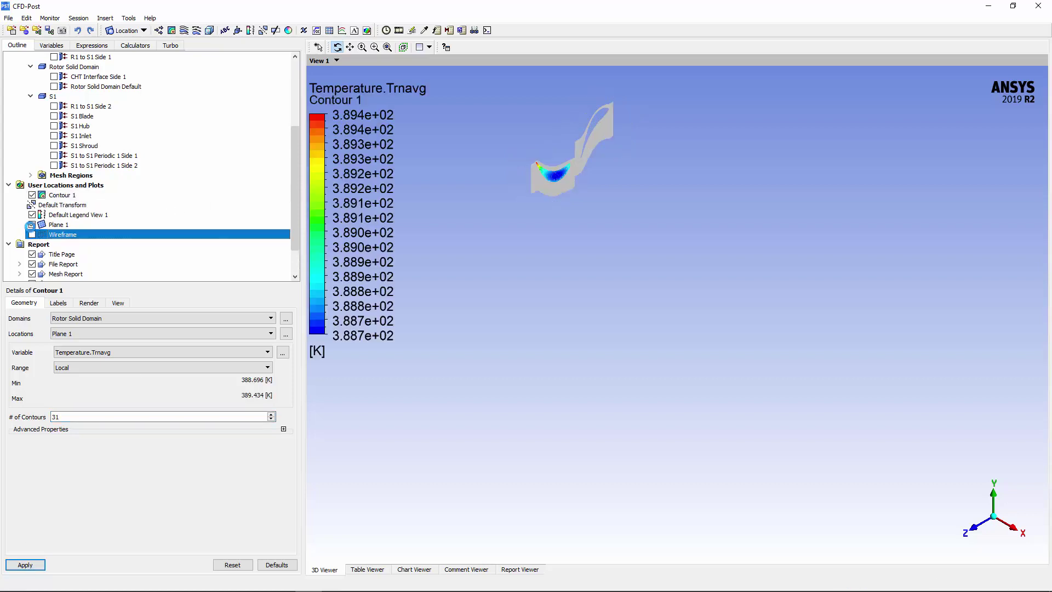
click(32, 224)
click(387, 47)
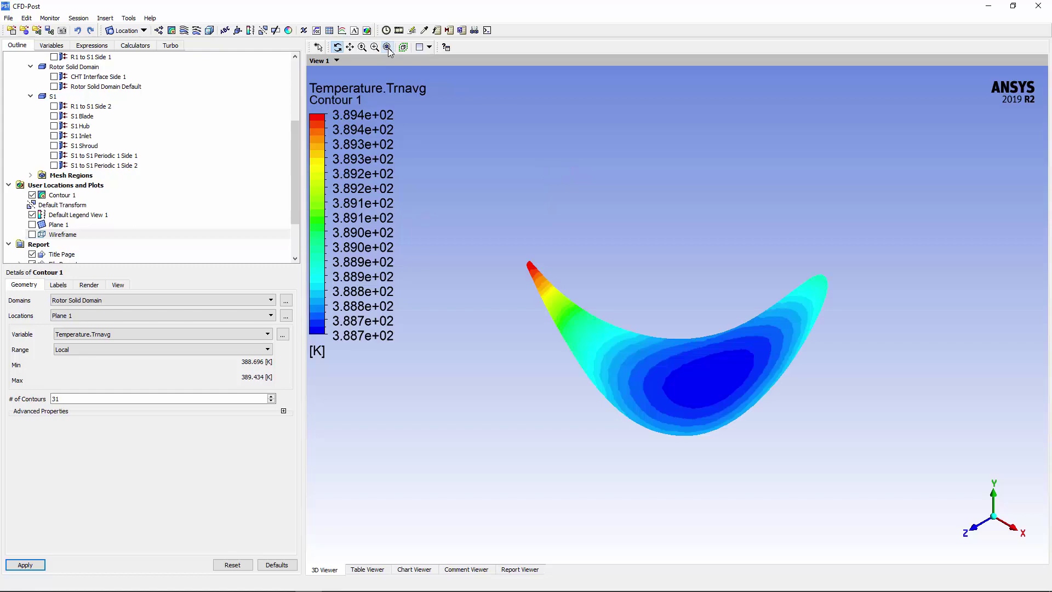
drag(697, 352, 739, 356)
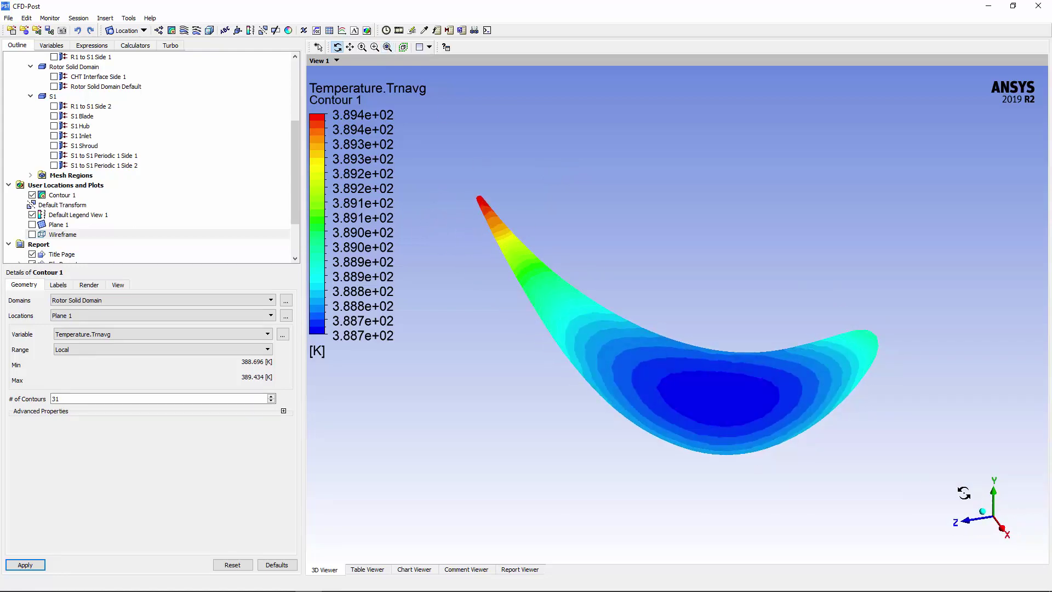
click(1002, 534)
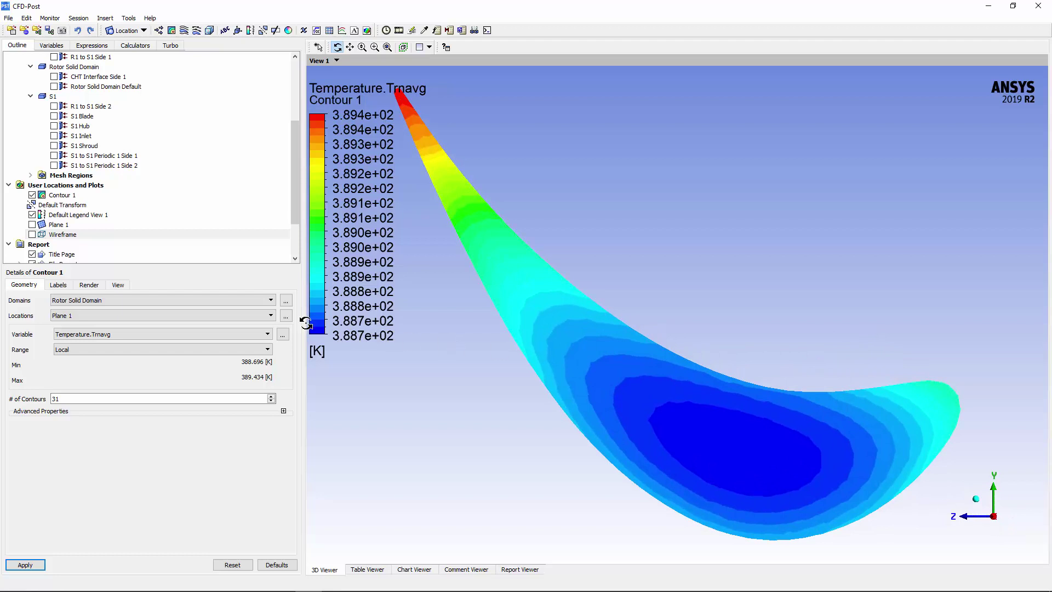
click(225, 316)
click(189, 331)
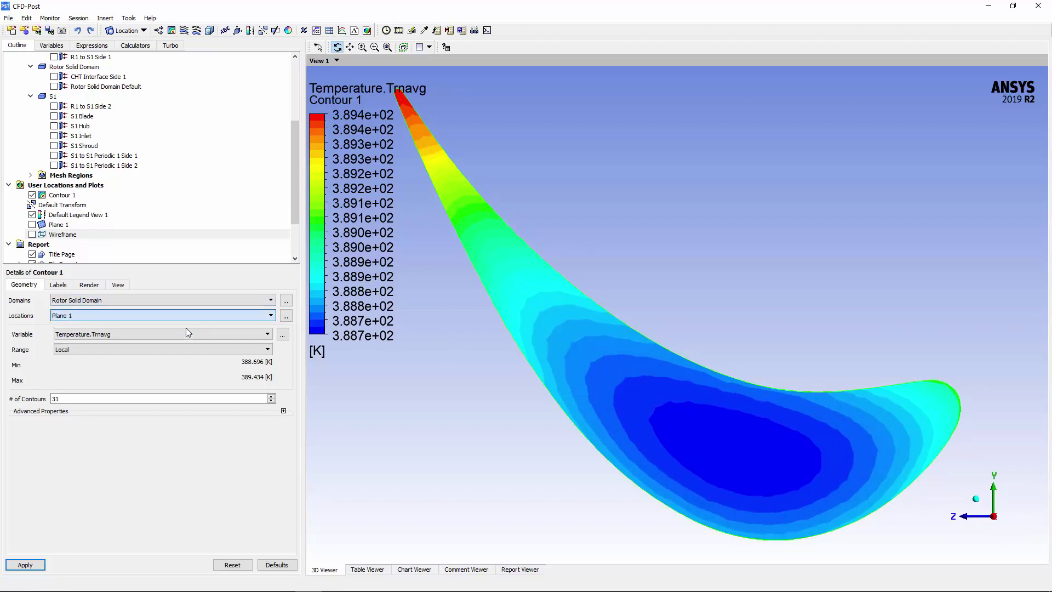
- Apply Contour 1 on CHT Interface Side 1 and rotate to inspect the 386.2–389.5 K blade temperatures
click(25, 564)
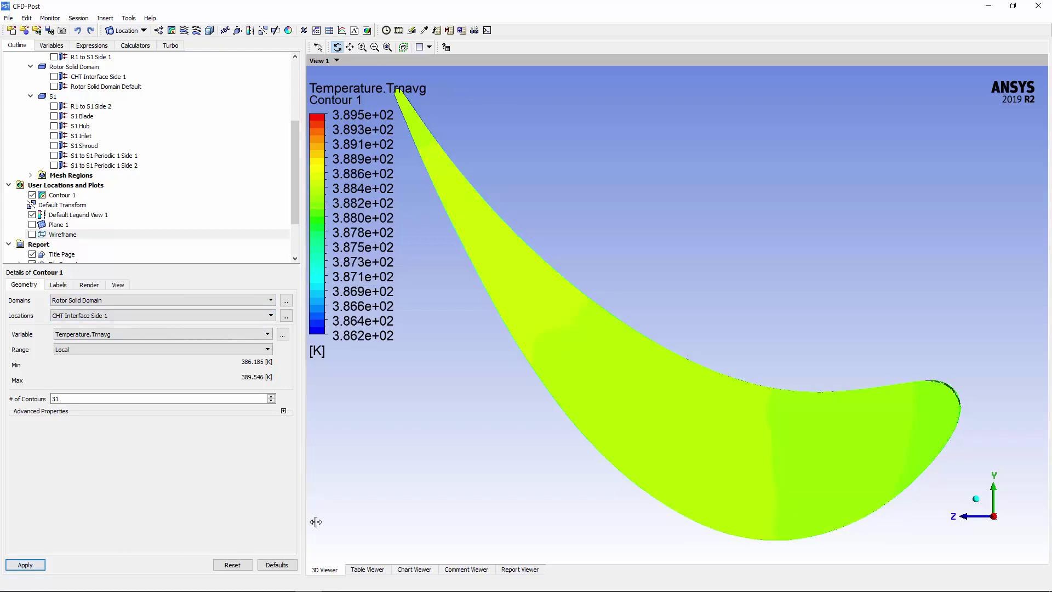
mouse_move(833, 294)
mouse_down()
mouse_move(780, 281)
mouse_move(768, 319)
mouse_move(783, 291)
mouse_move(754, 219)
mouse_move(850, 350)
mouse_move(880, 371)
mouse_move(941, 360)
mouse_move(976, 337)
mouse_move(832, 289)
mouse_up()
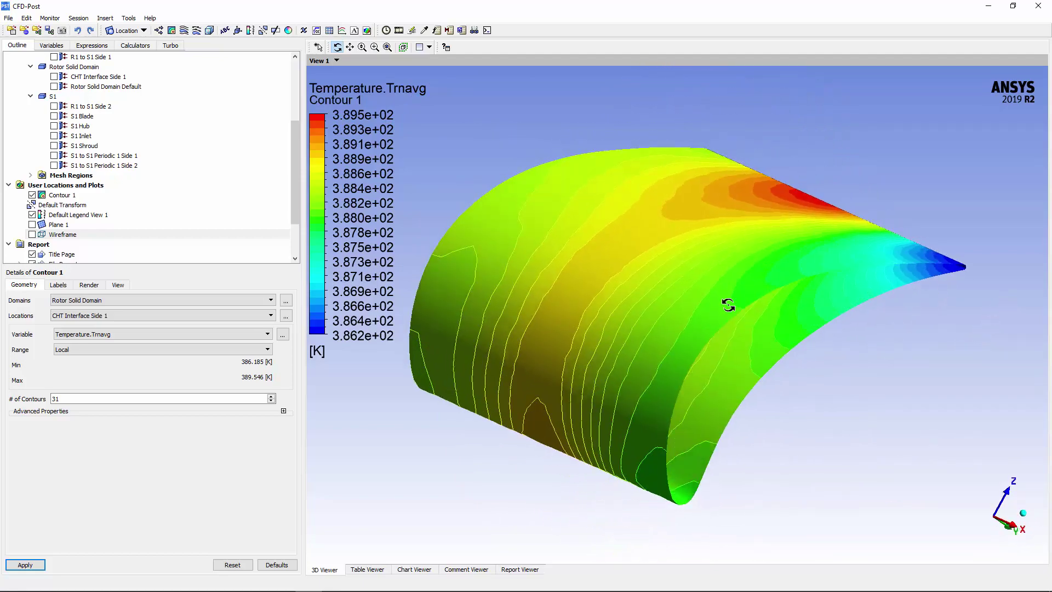
drag(728, 301, 945, 239)
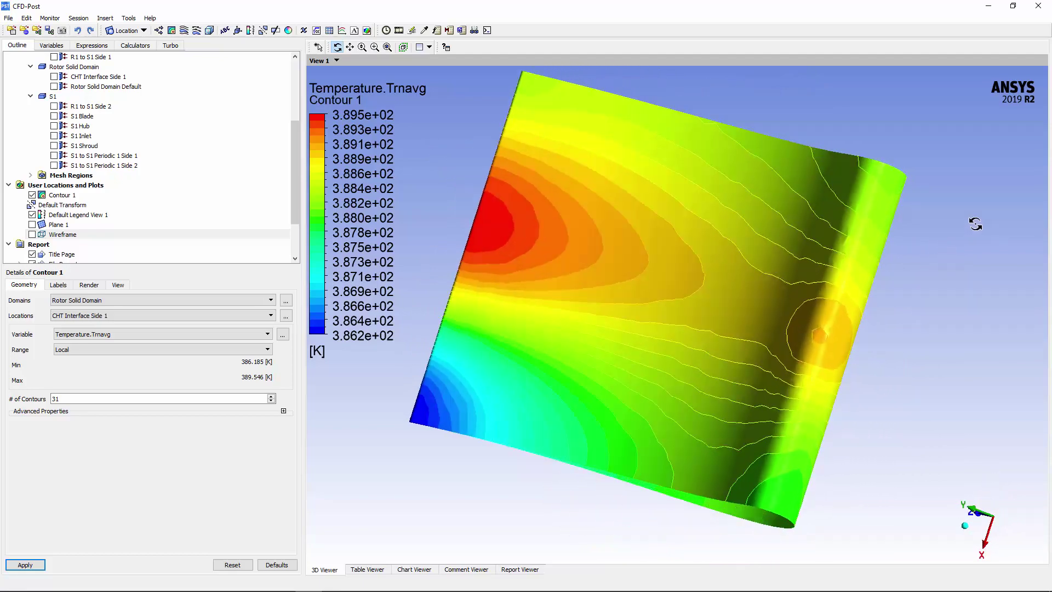
drag(975, 223, 955, 293)
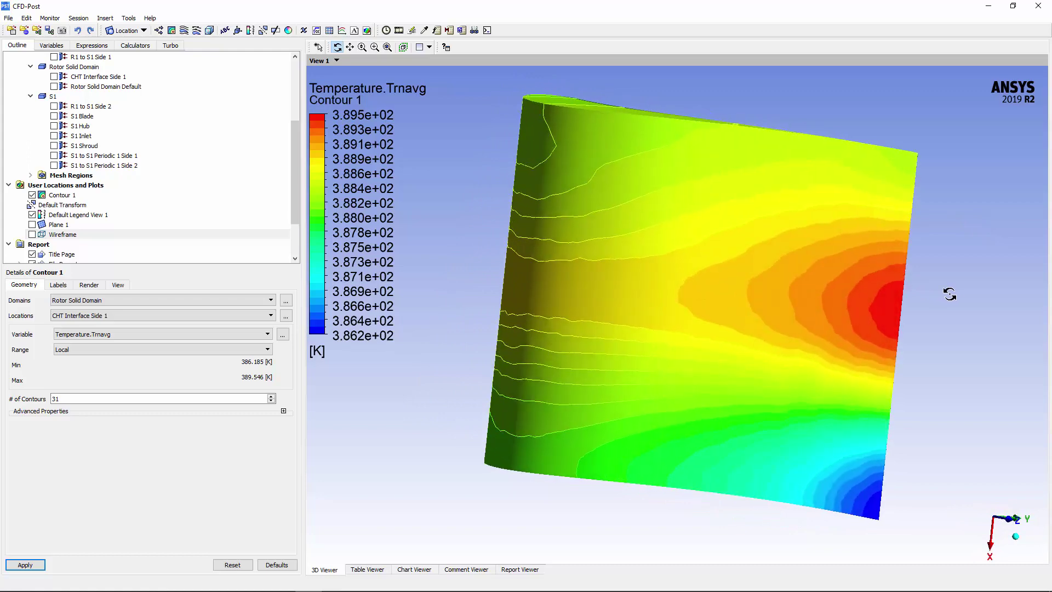
- Initialise all turbo components and create the span 50 turbo surface at constant span 0.5
click(173, 46)
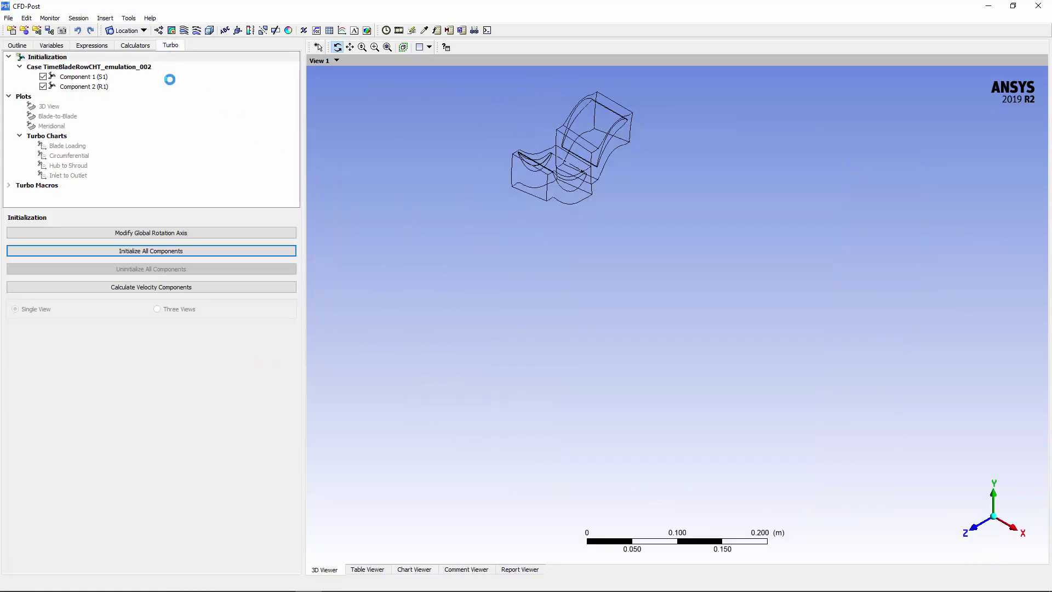
click(151, 253)
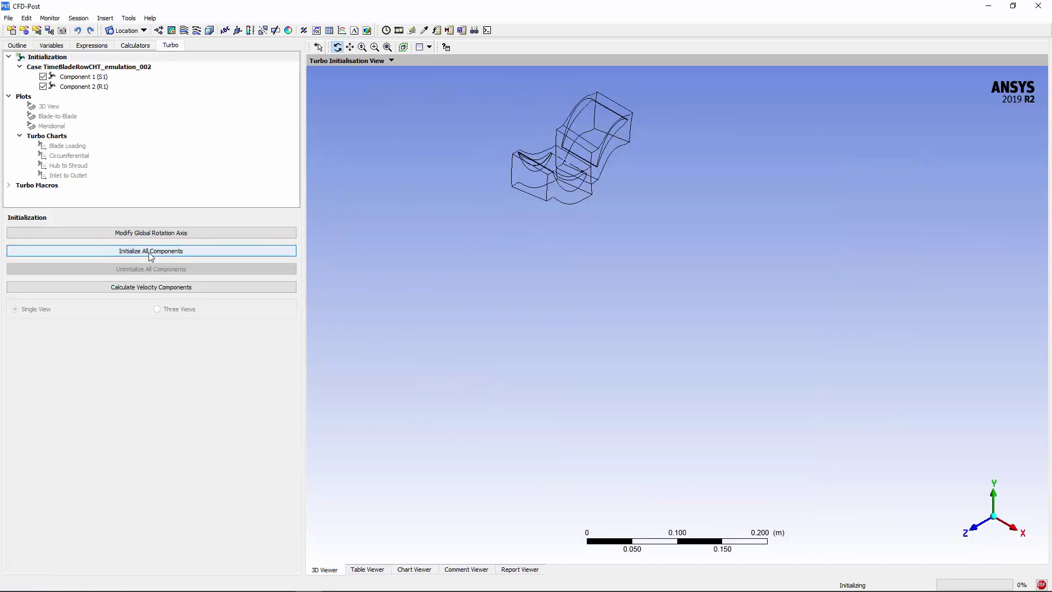
click(17, 45)
click(136, 30)
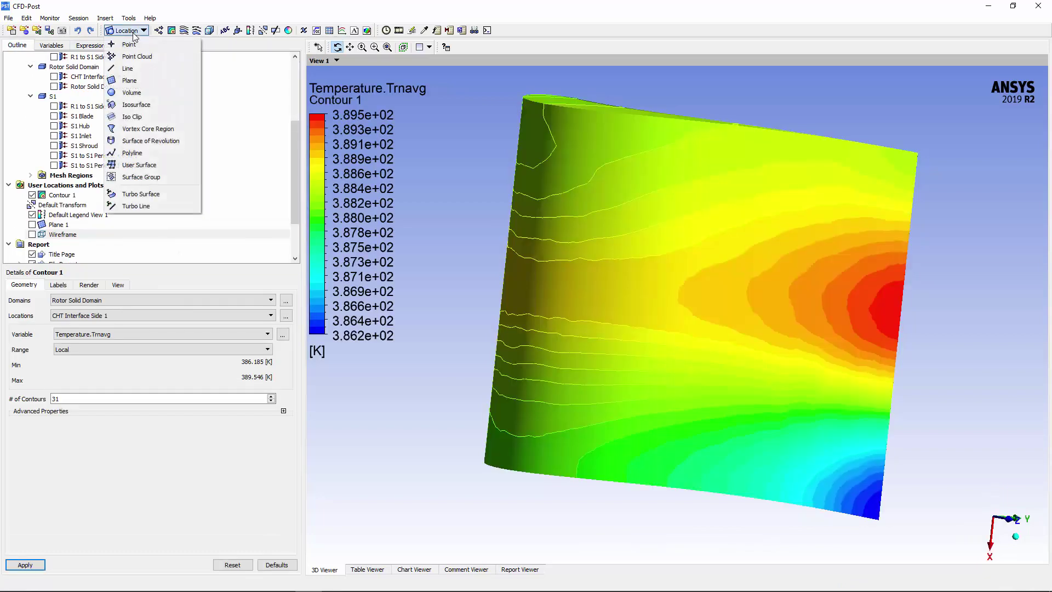
click(145, 192)
text(span 50)
key(Return)
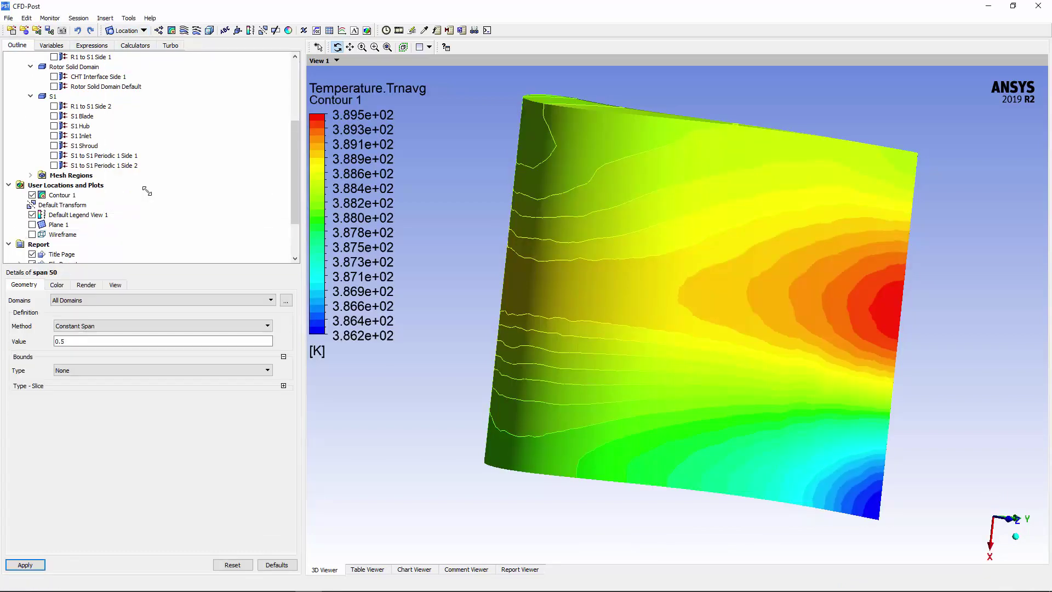
click(25, 565)
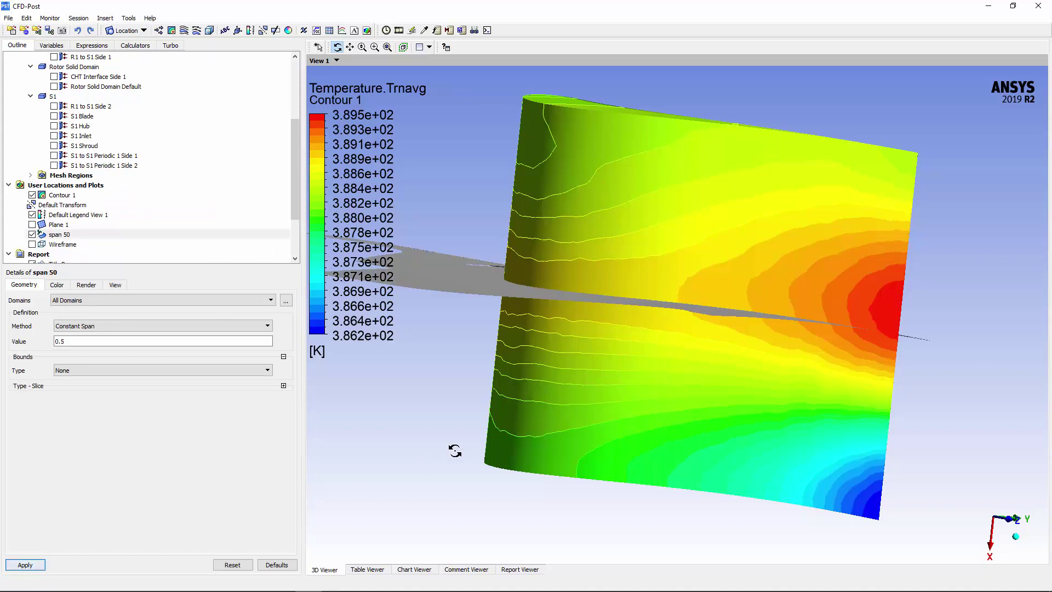
click(998, 502)
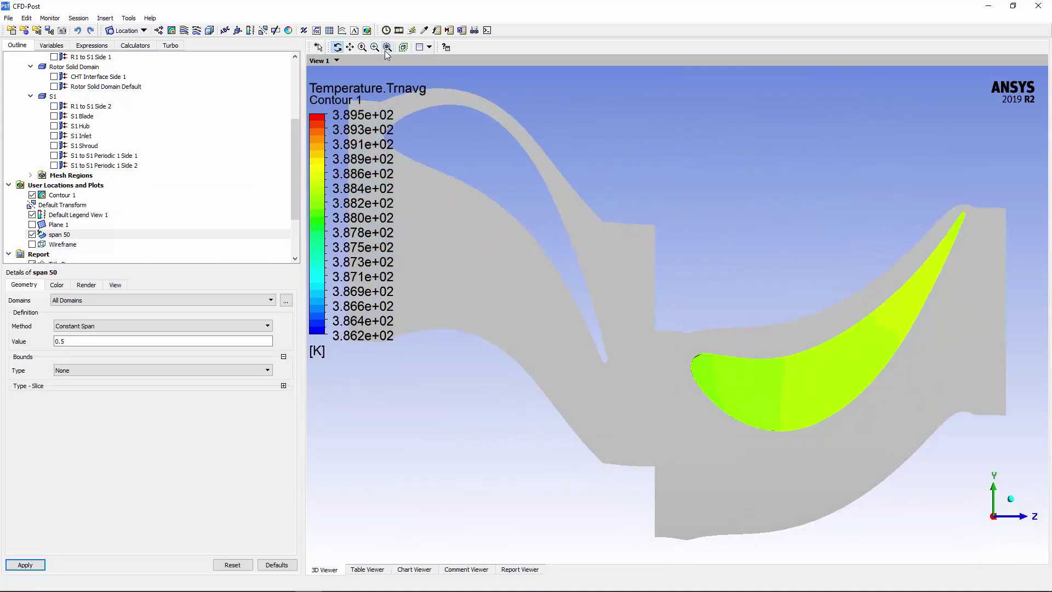
scroll(150, 197, up, 4)
- Set data instancing to 36 copies for S1 and 42 for R1
click(53, 214)
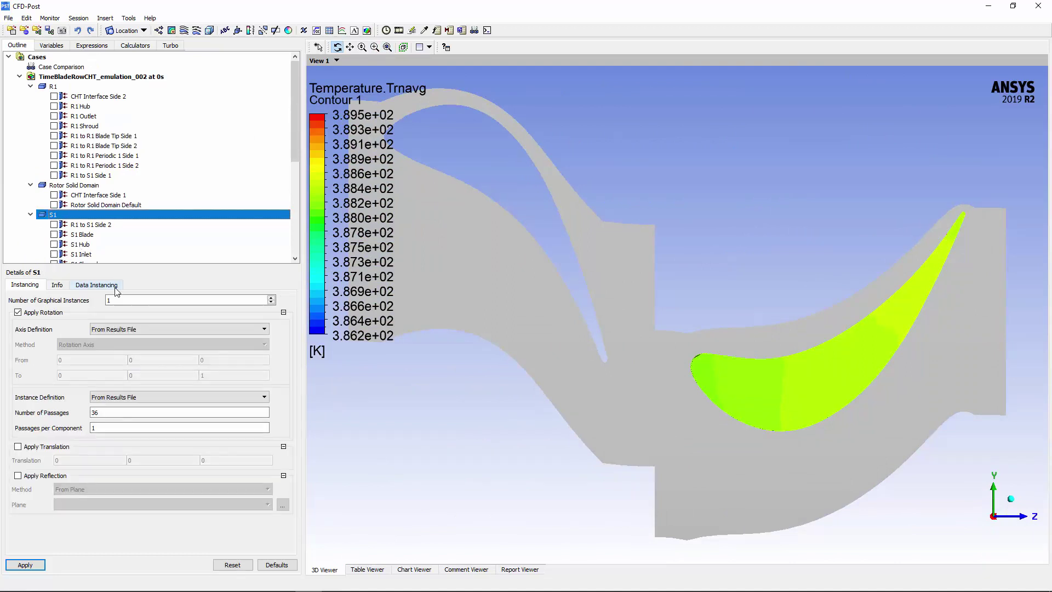
click(97, 284)
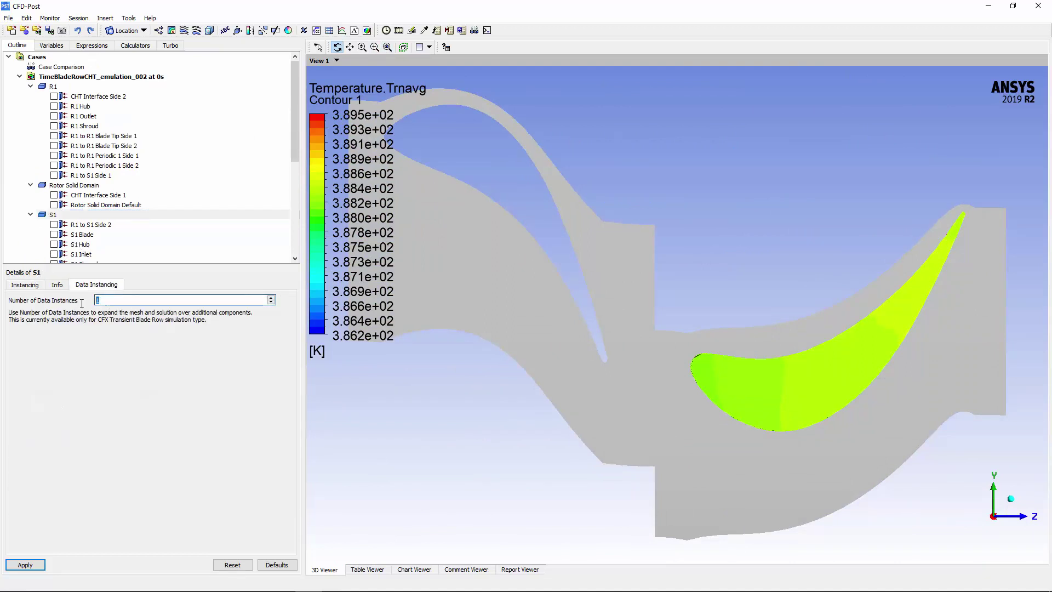
text(36)
click(32, 564)
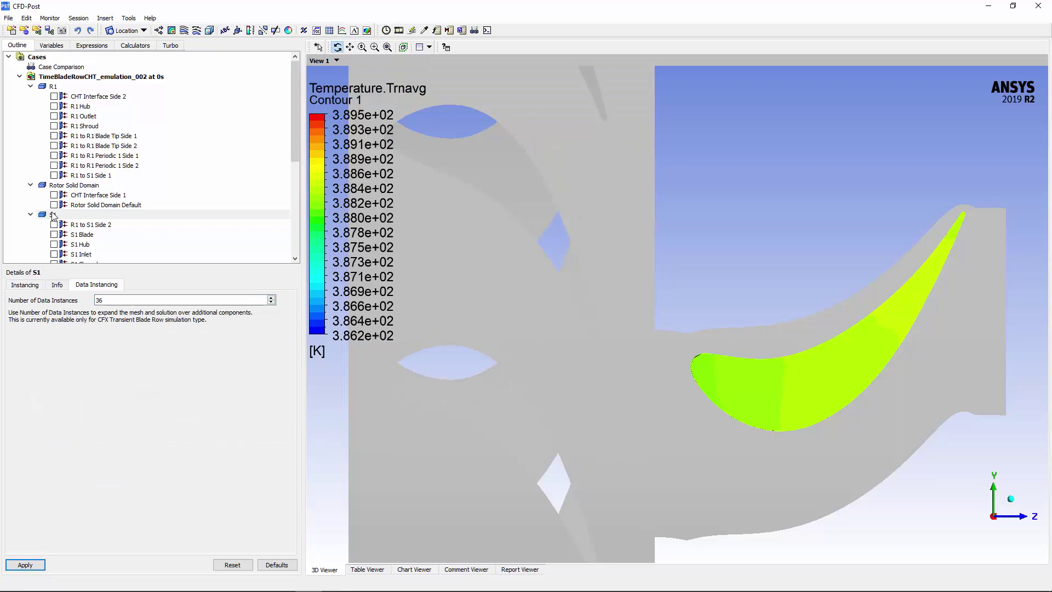
click(76, 87)
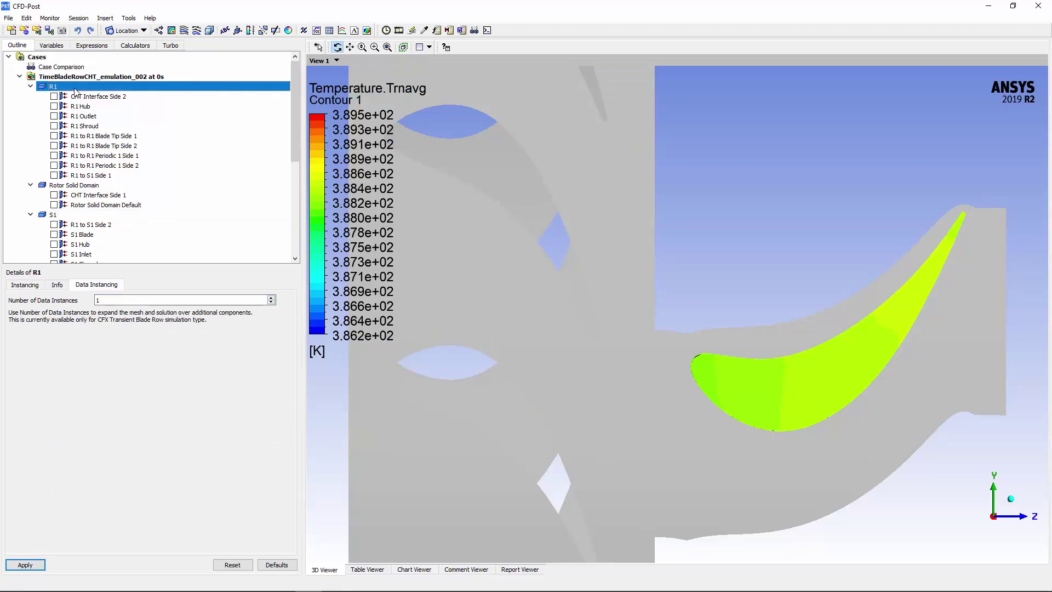
double_click(96, 301)
text(42)
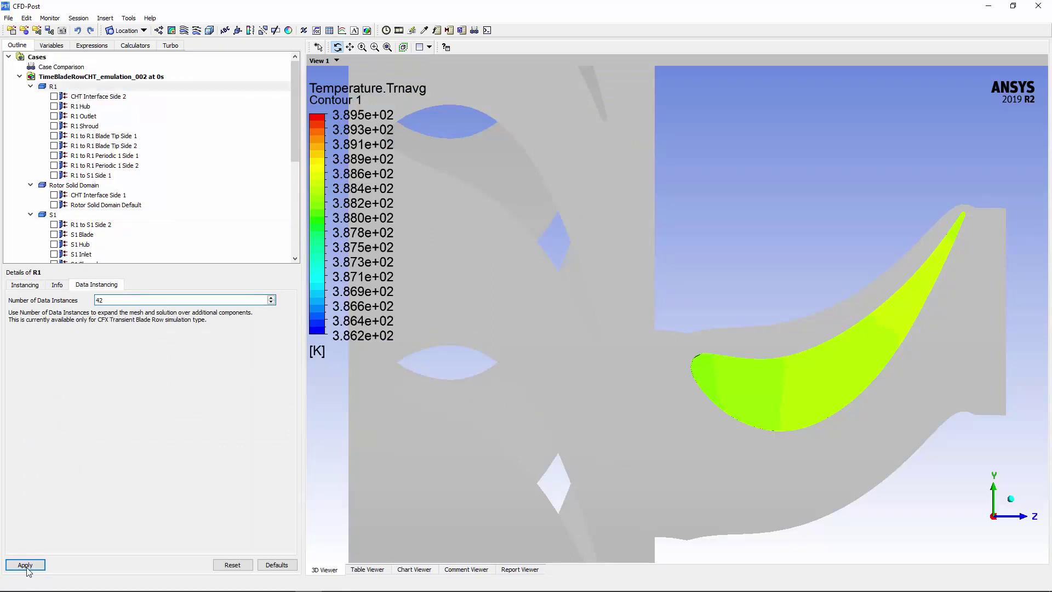
click(27, 566)
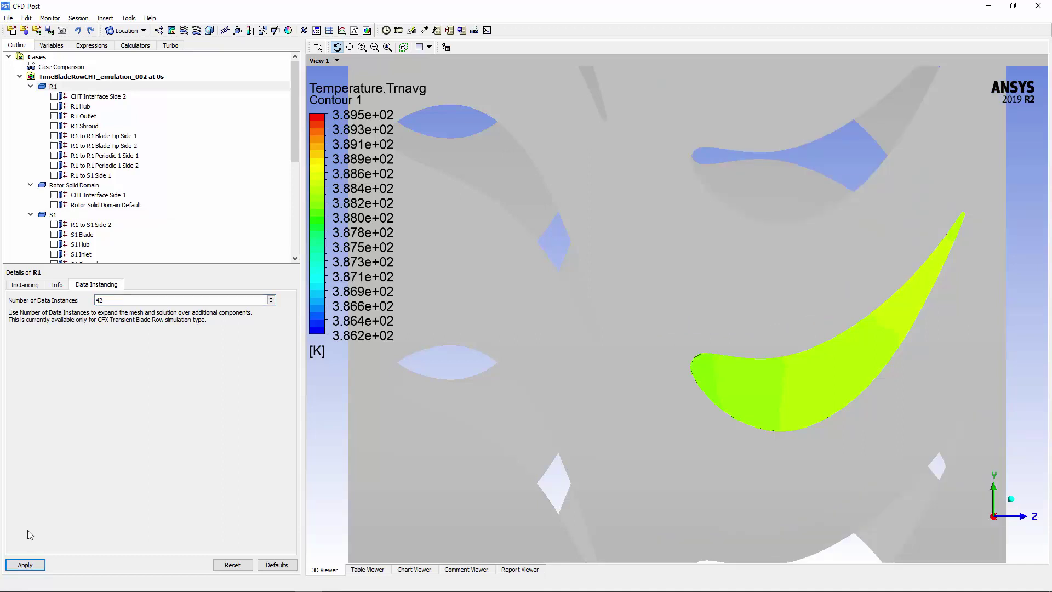
- Show CHT Interface Side 2, fit the instanced blade row in view, and hide Contour 1
click(54, 97)
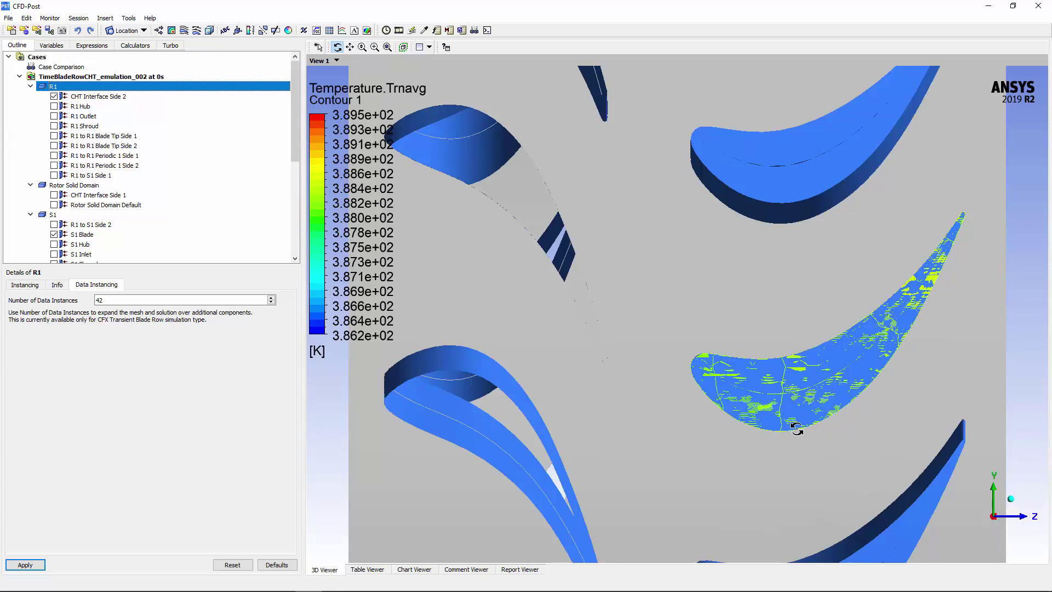
click(387, 48)
scroll(137, 176, down, 6)
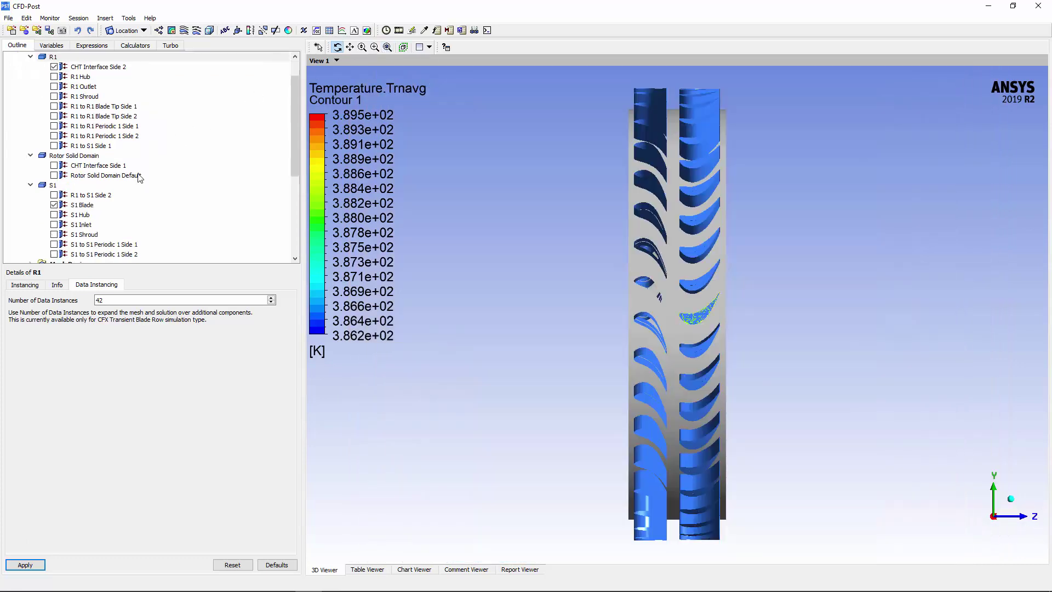
click(32, 135)
scroll(33, 138, up, 1)
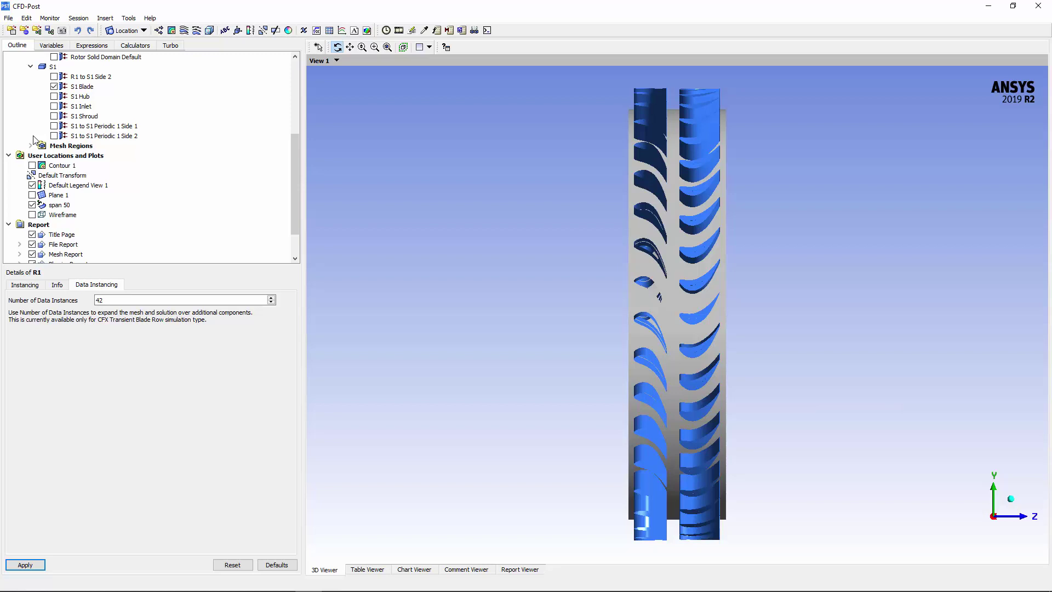
- Insert Contour 2 located on the span 50 surface
click(171, 30)
click(197, 77)
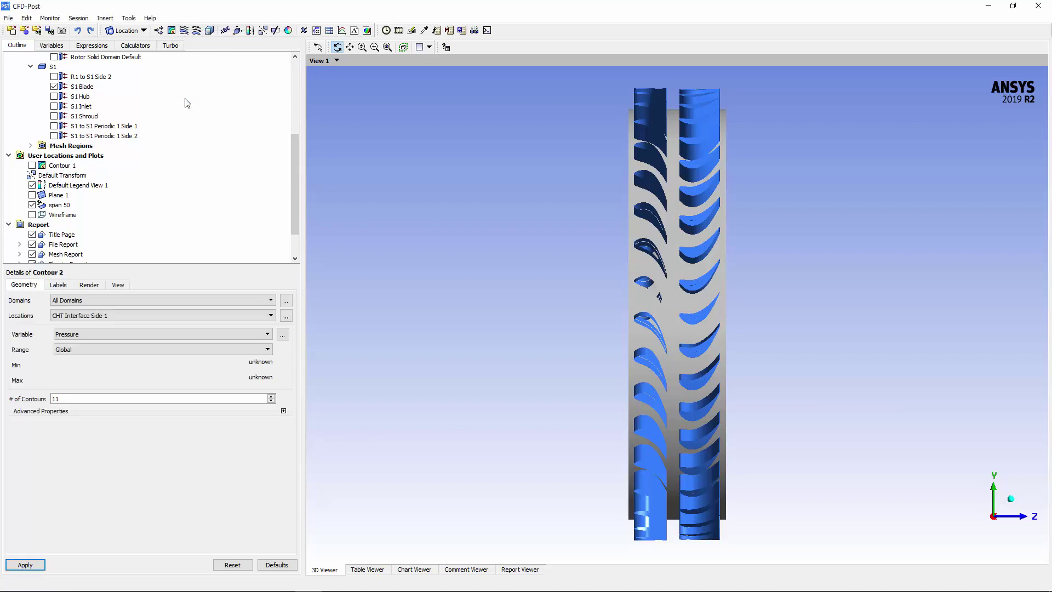
click(121, 315)
scroll(82, 372, down, 2)
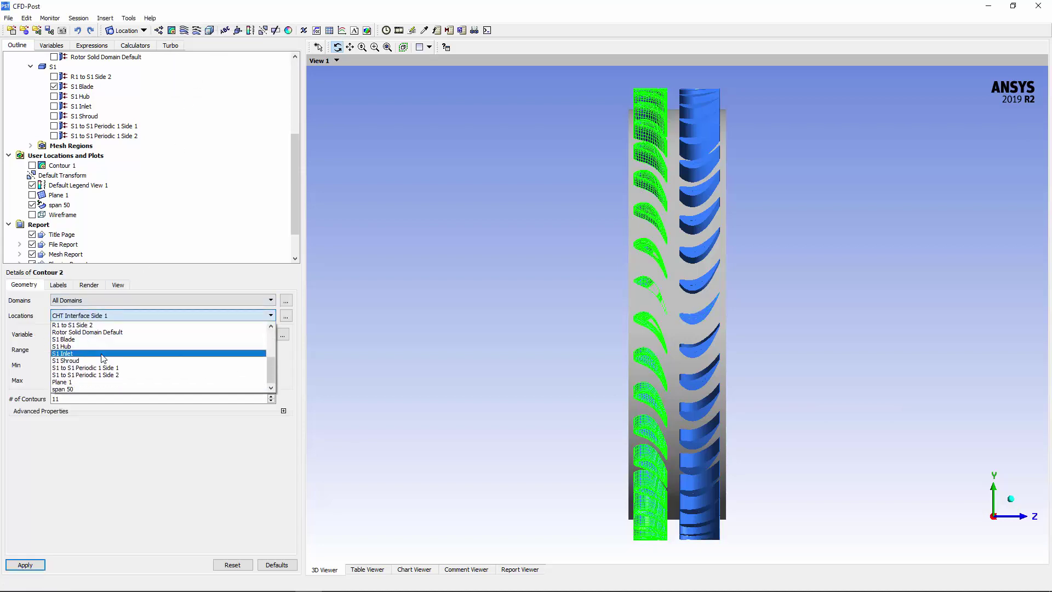
click(76, 390)
- Colour Contour 2 by Temperature with 31 local-range levels and hide span 50
click(78, 335)
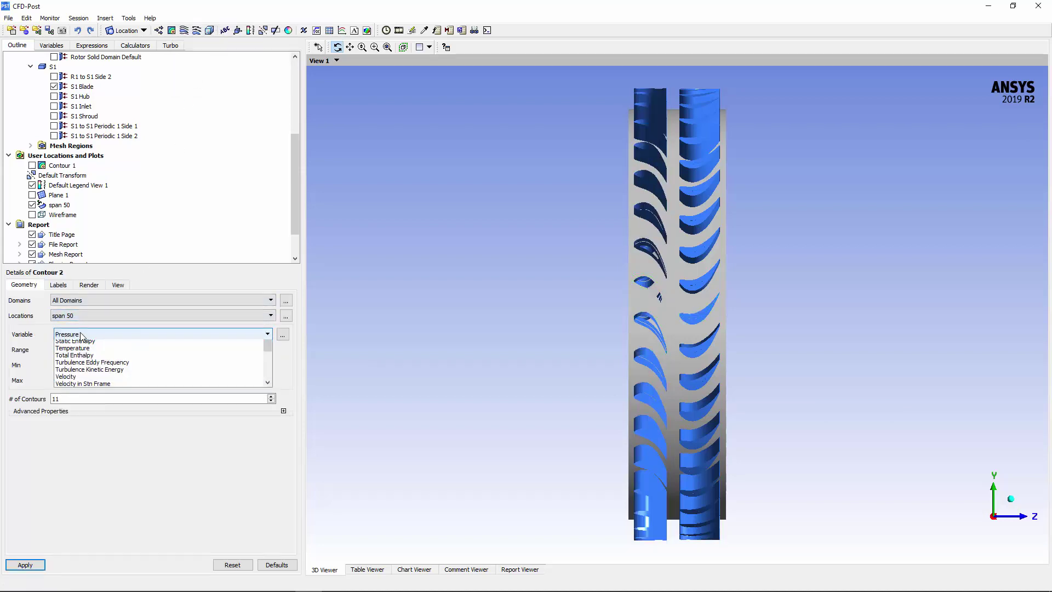
click(77, 372)
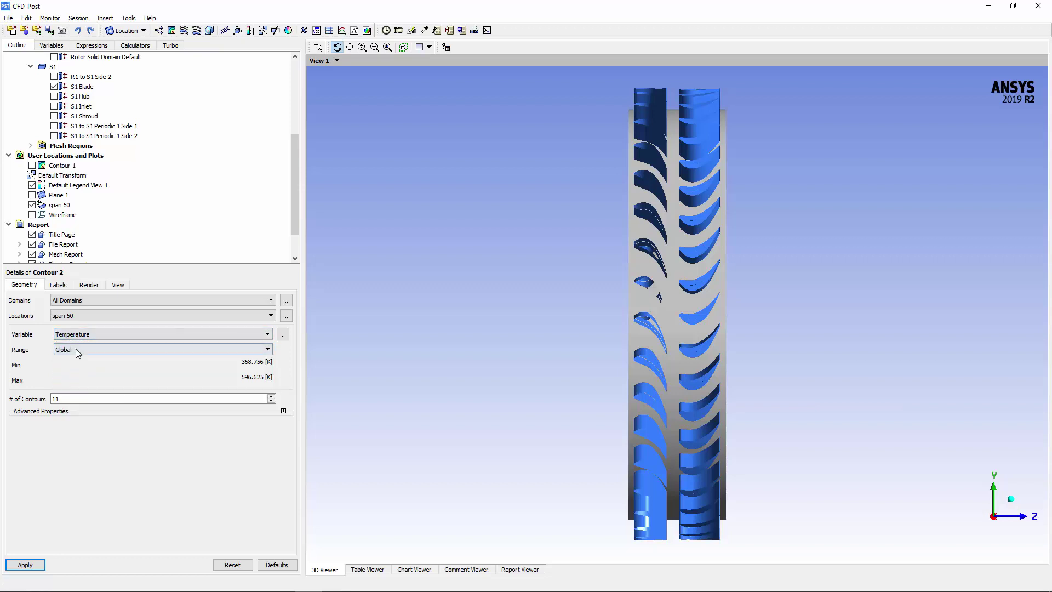
click(76, 349)
click(75, 367)
double_click(55, 398)
text(31)
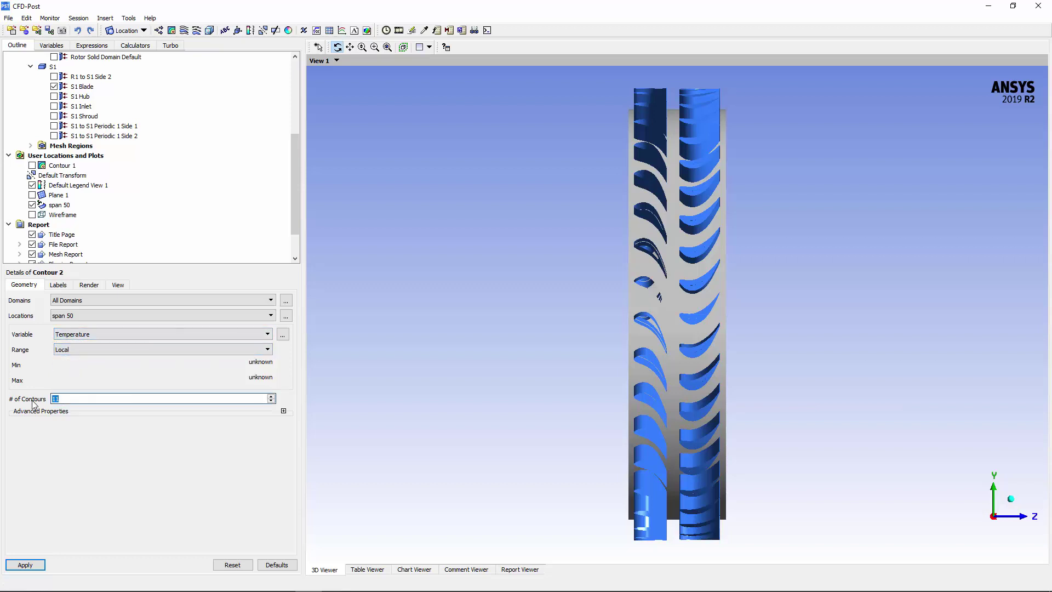
click(28, 566)
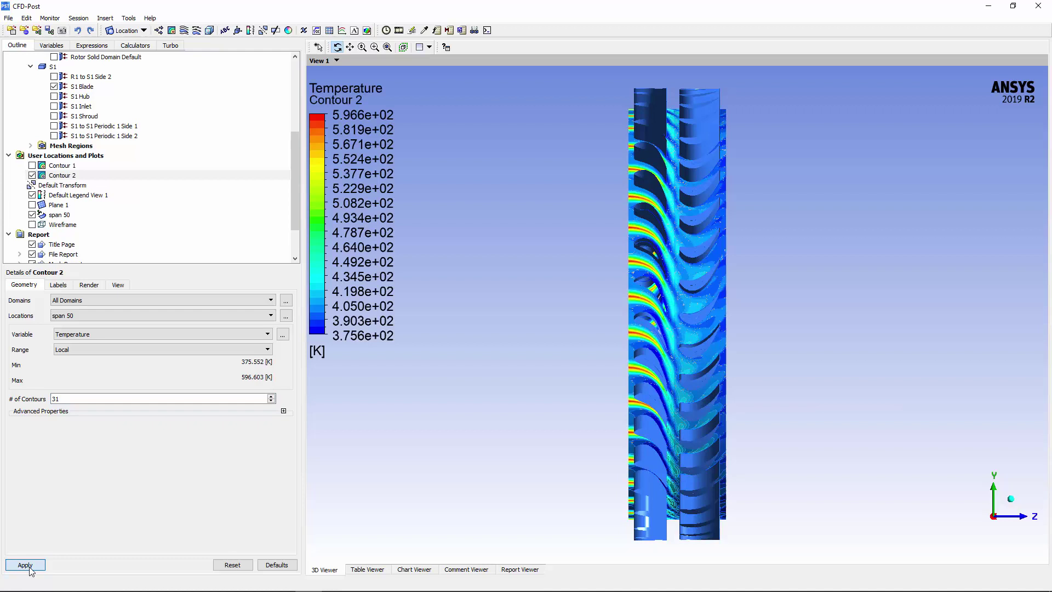
click(31, 214)
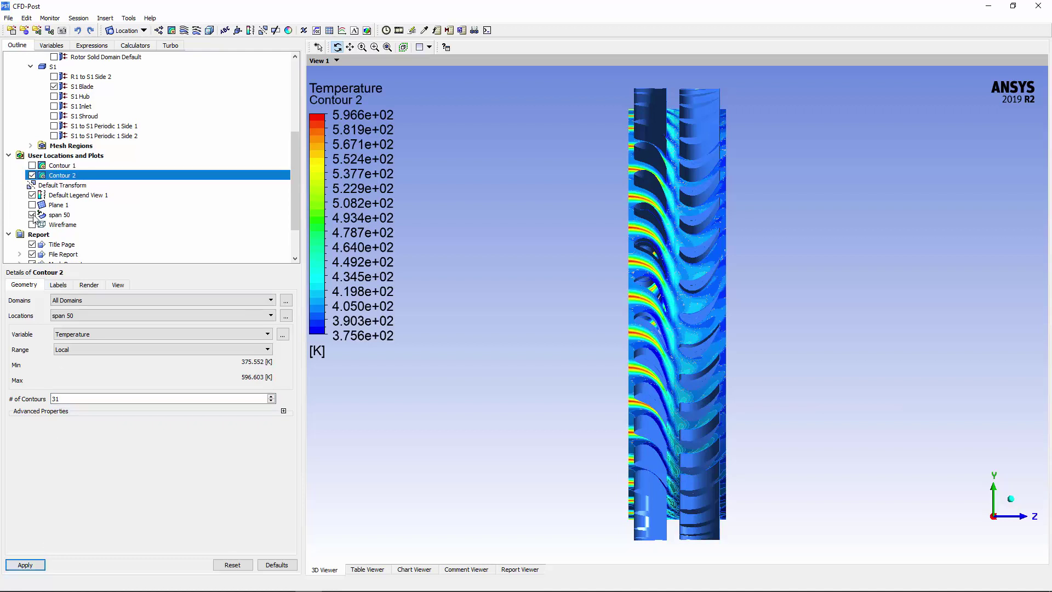
scroll(34, 217, down, 1)
scroll(34, 218, down, 1)
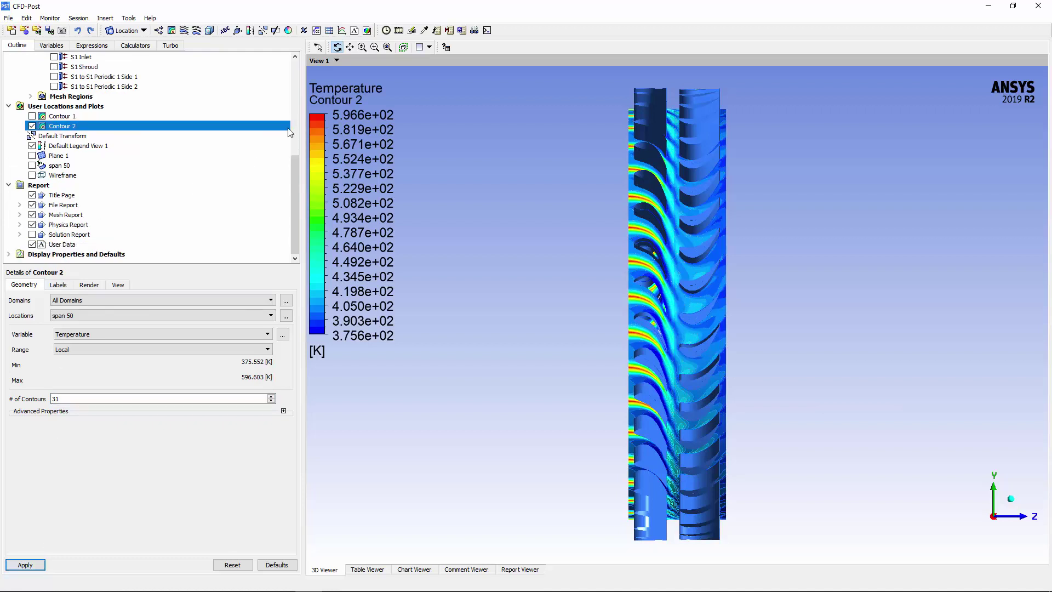
- Switch the Animation dialog to Keyframe Animation
click(385, 32)
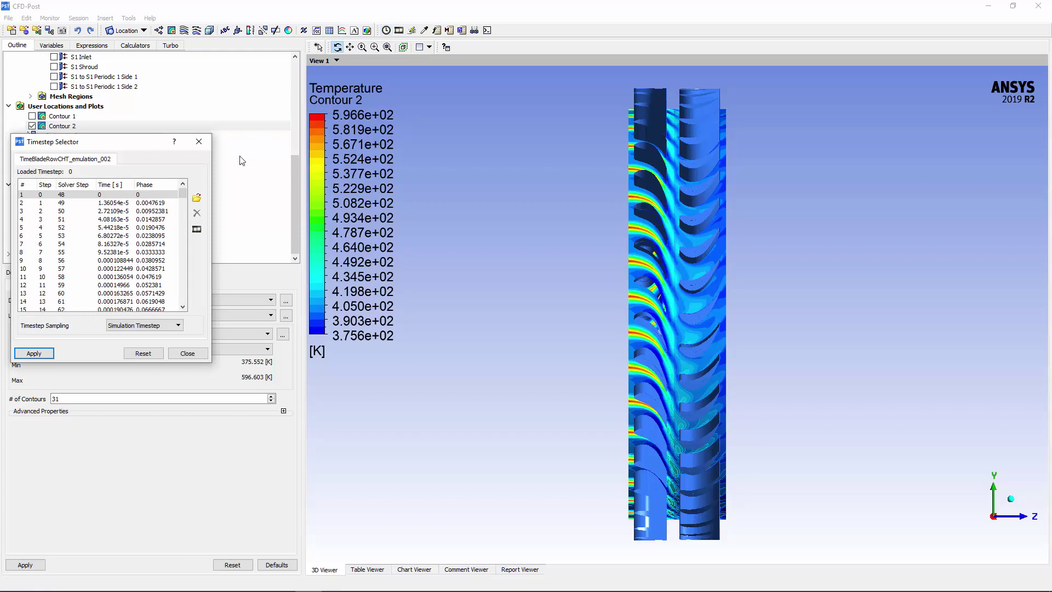
click(197, 227)
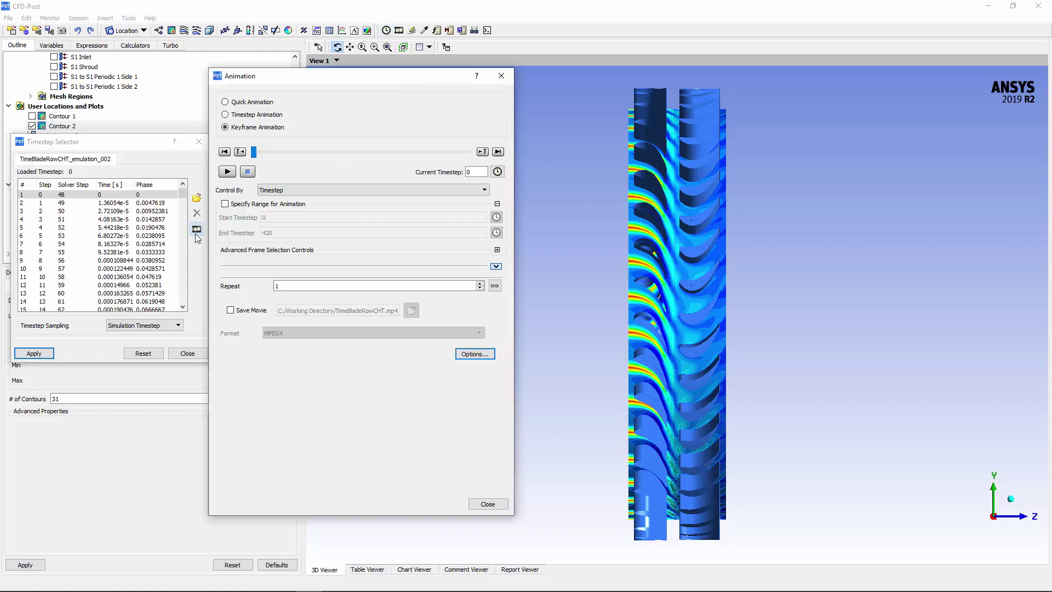
click(231, 128)
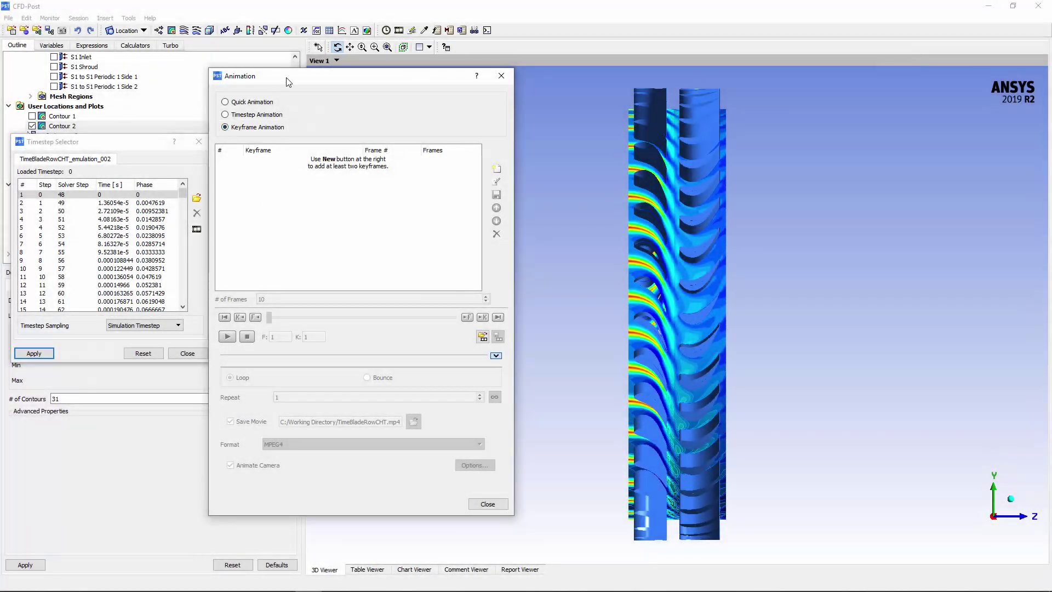
drag(289, 83, 337, 71)
- Set timestep sampling to Uniform with 70 timesteps per phase
click(178, 325)
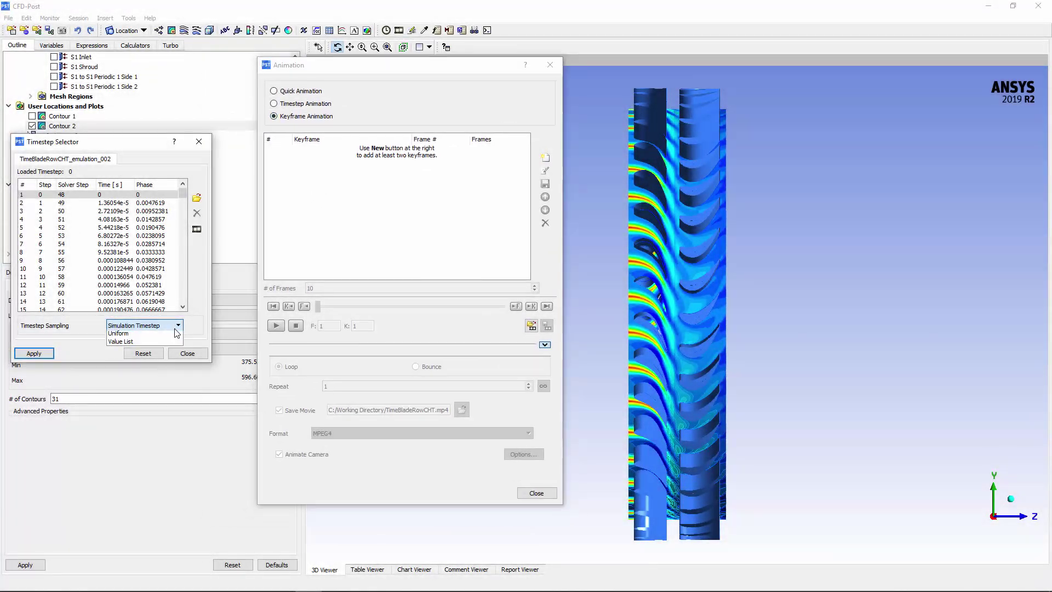
click(154, 346)
click(118, 280)
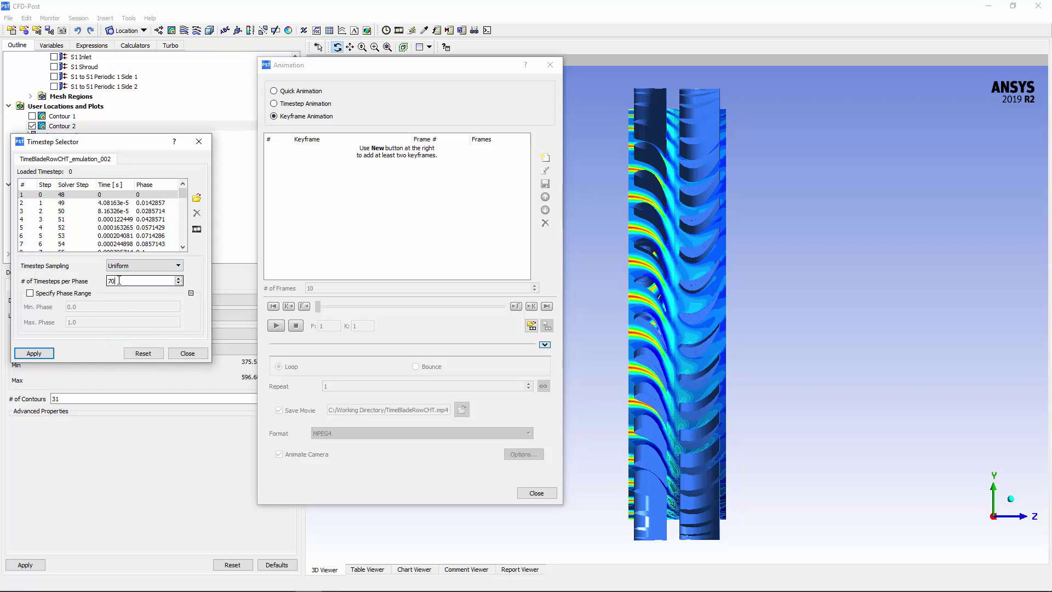
click(44, 356)
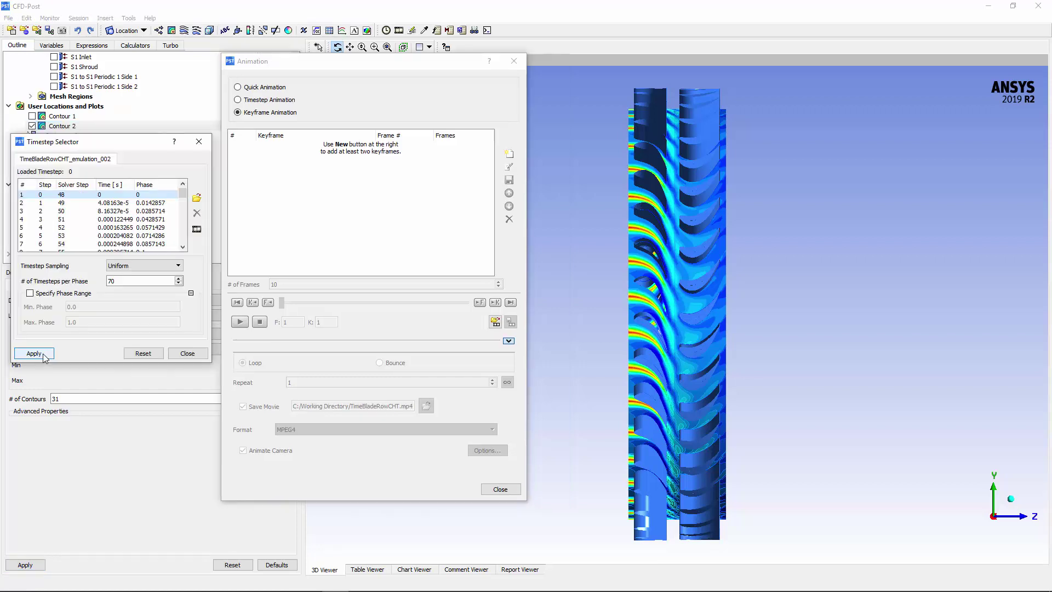
- Add KeyframeNo1 at timestep 0 spanning 70 frames
click(511, 153)
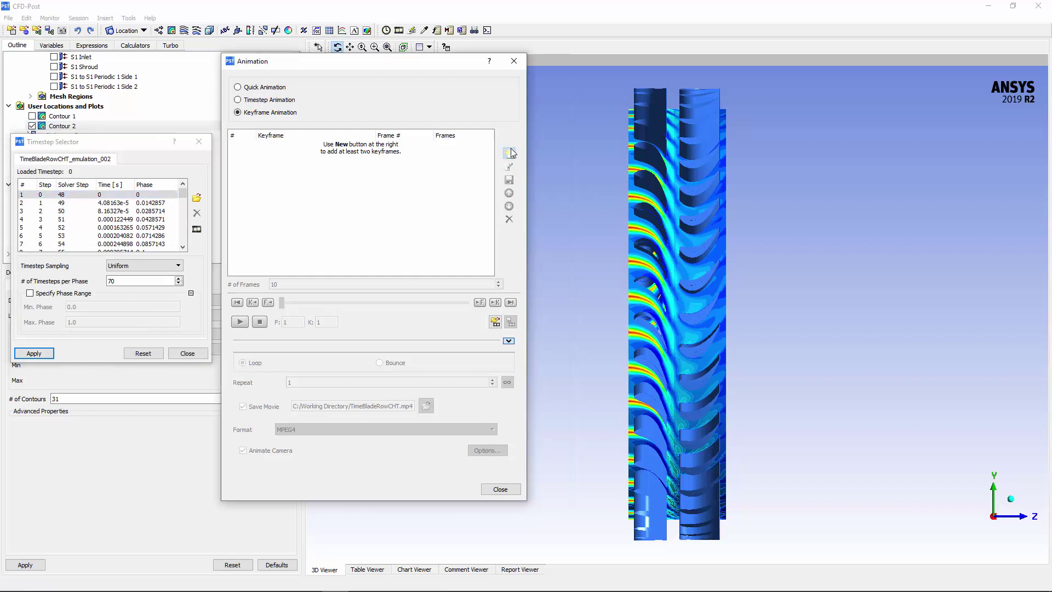
click(271, 284)
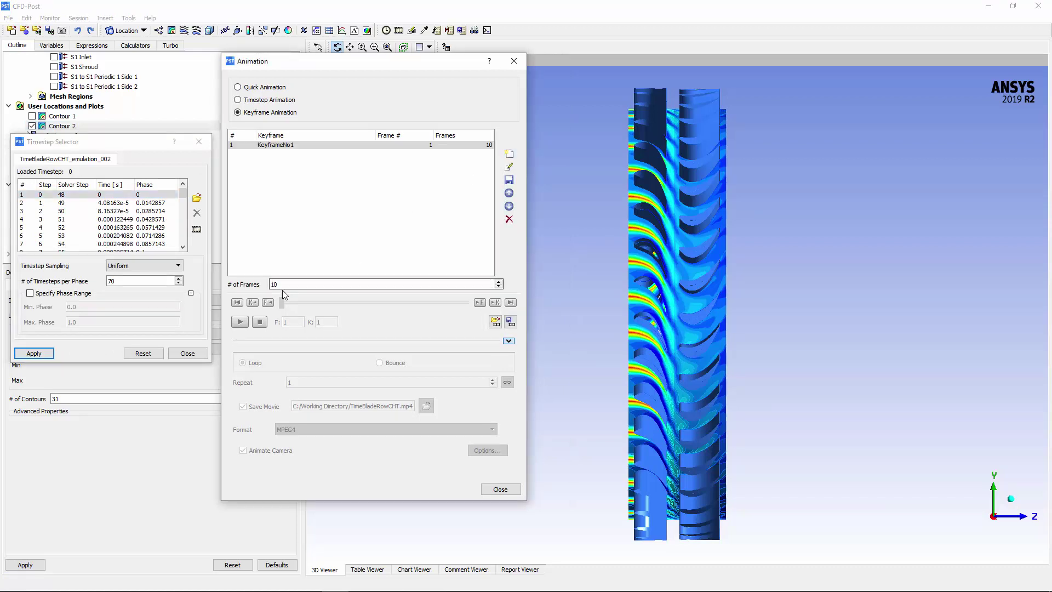
text(70)
key(Return)
- Load timestep 70 (phase 1) and add KeyframeNo2 there
click(185, 208)
drag(185, 209, 182, 219)
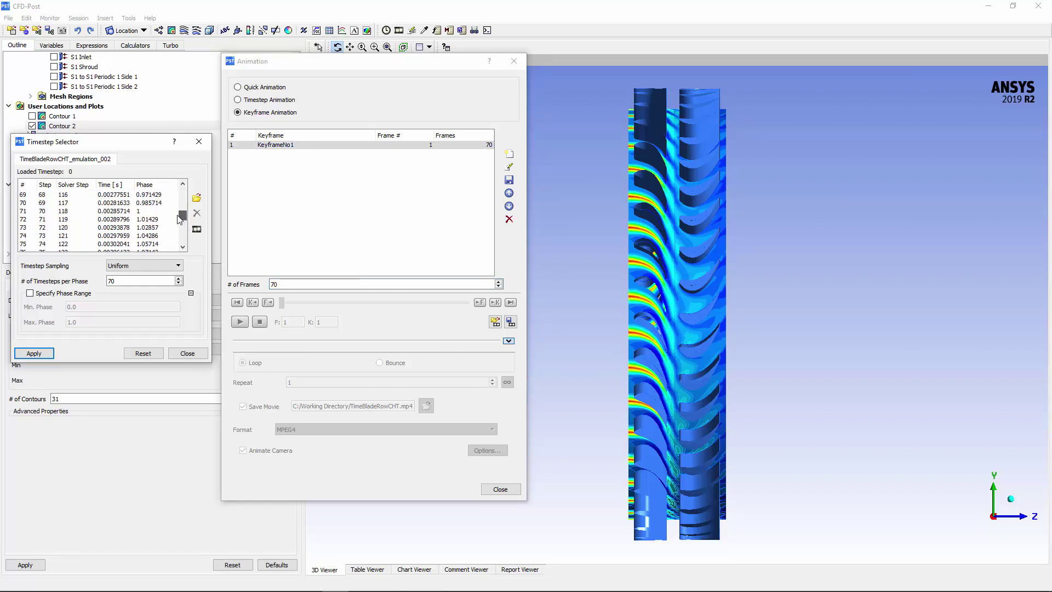
click(159, 212)
double_click(151, 212)
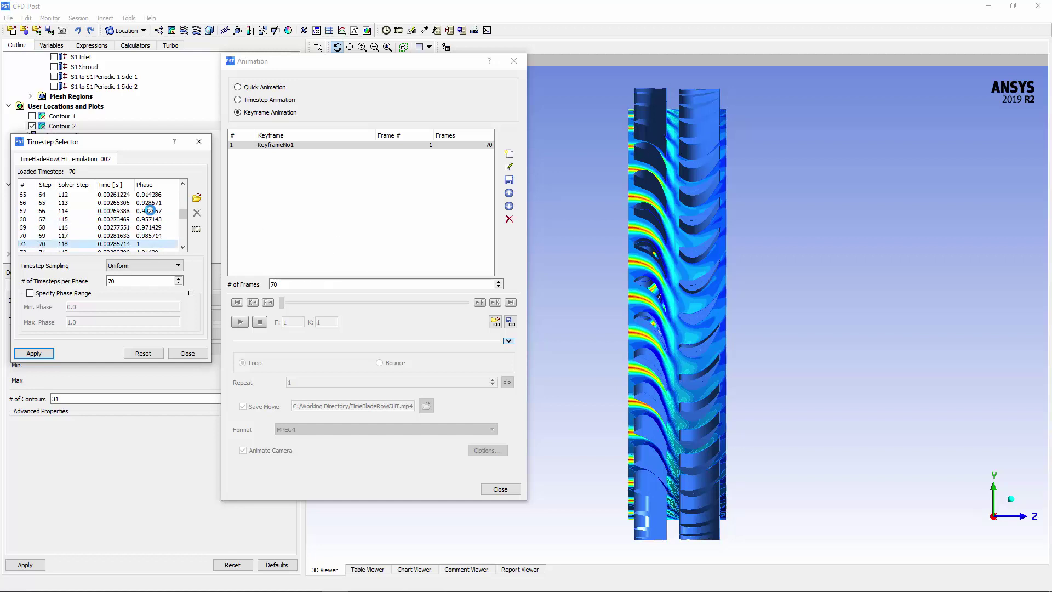
click(315, 217)
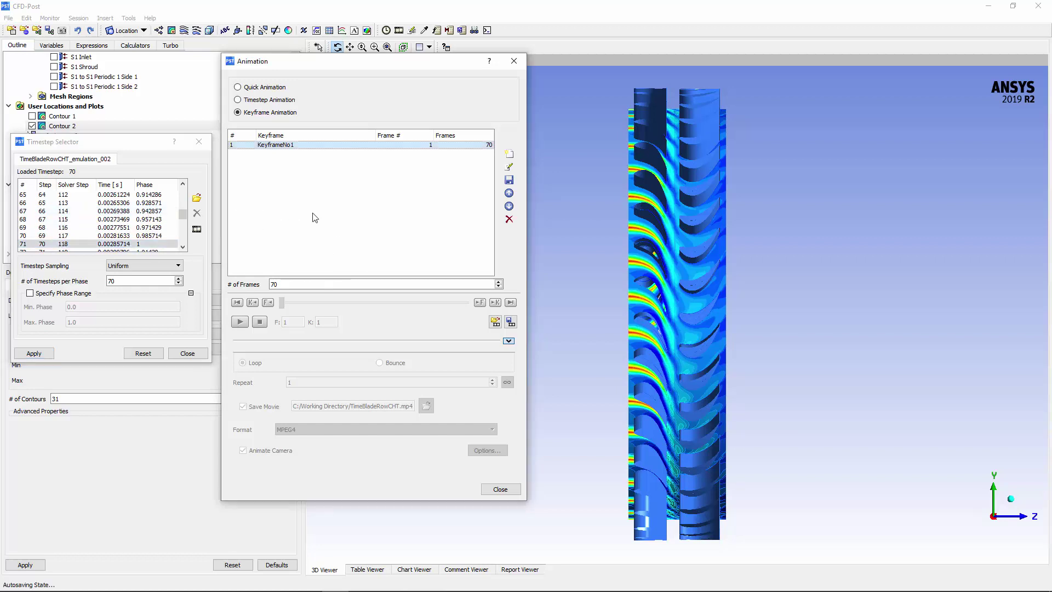
click(509, 154)
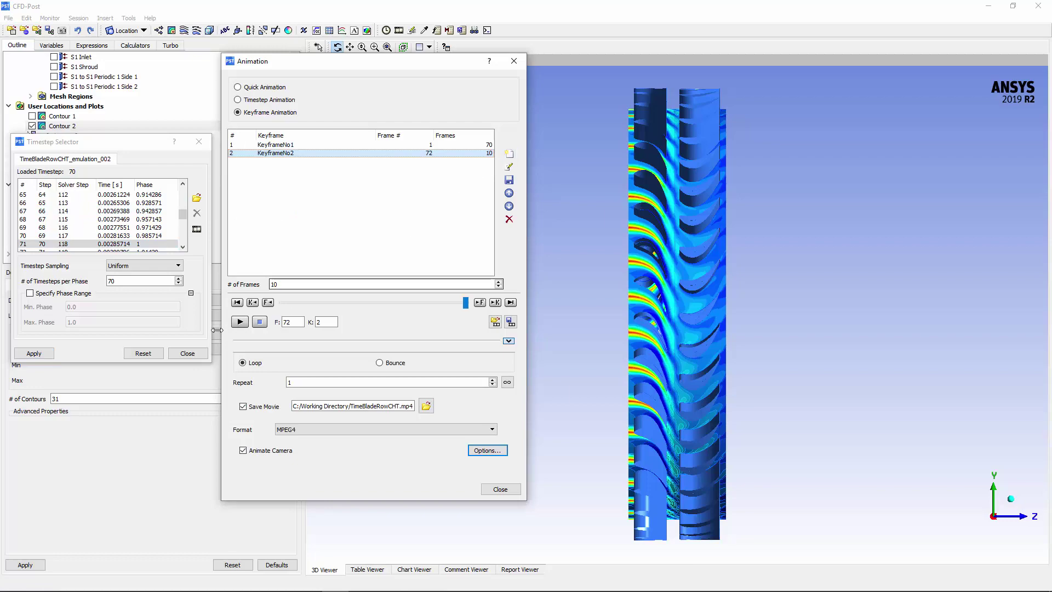